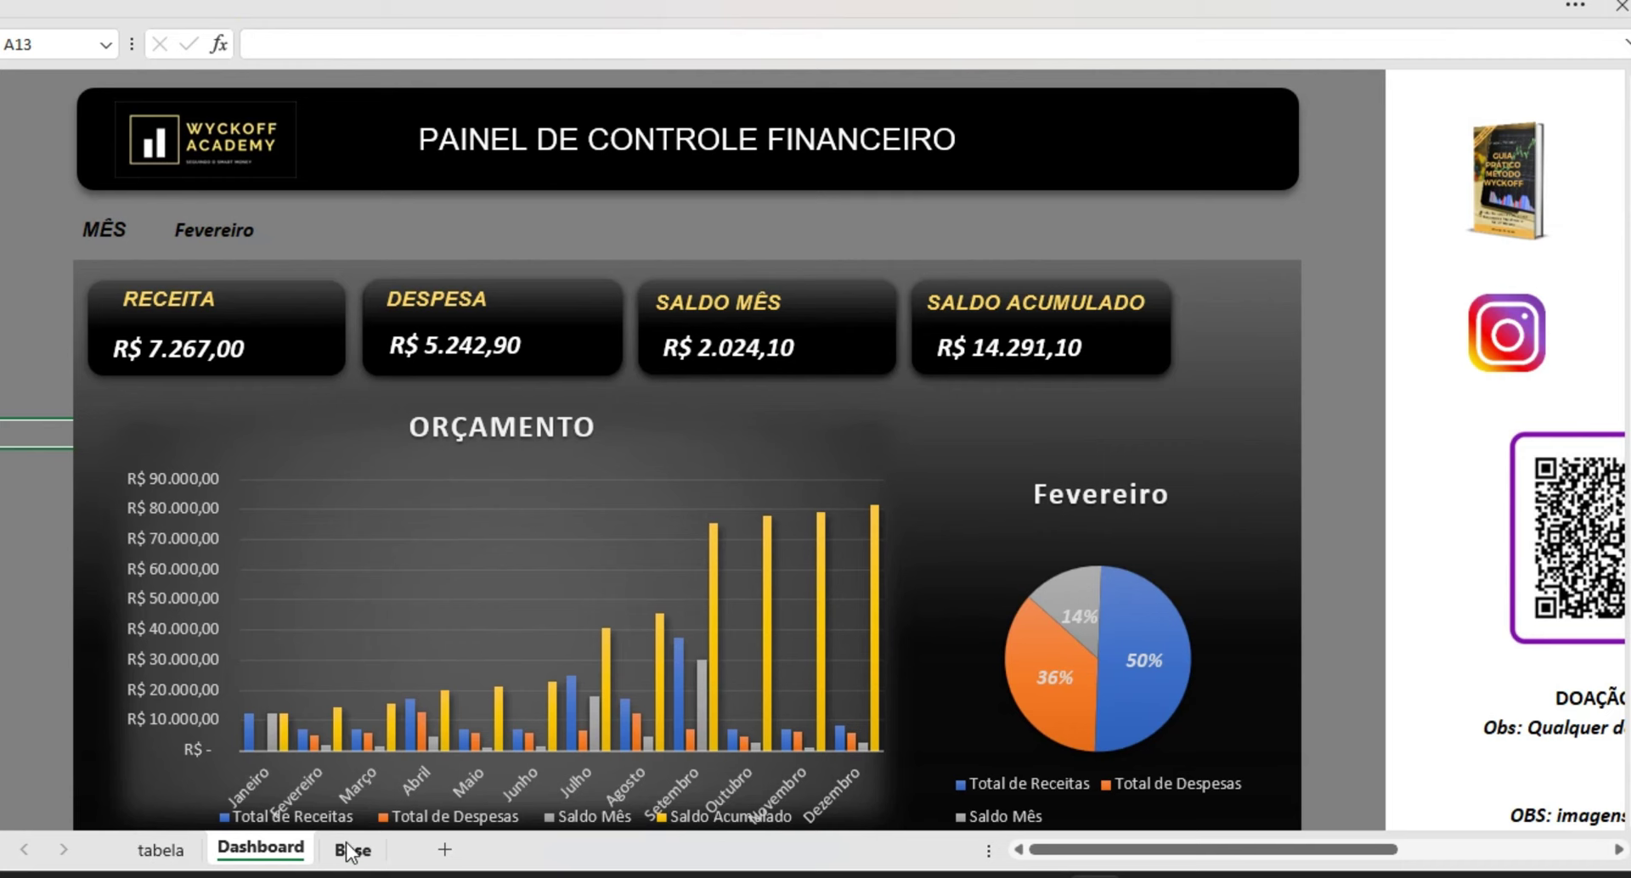
- Open the tabela sheet and select the January cell of the ALUGUEL expense
click(178, 860)
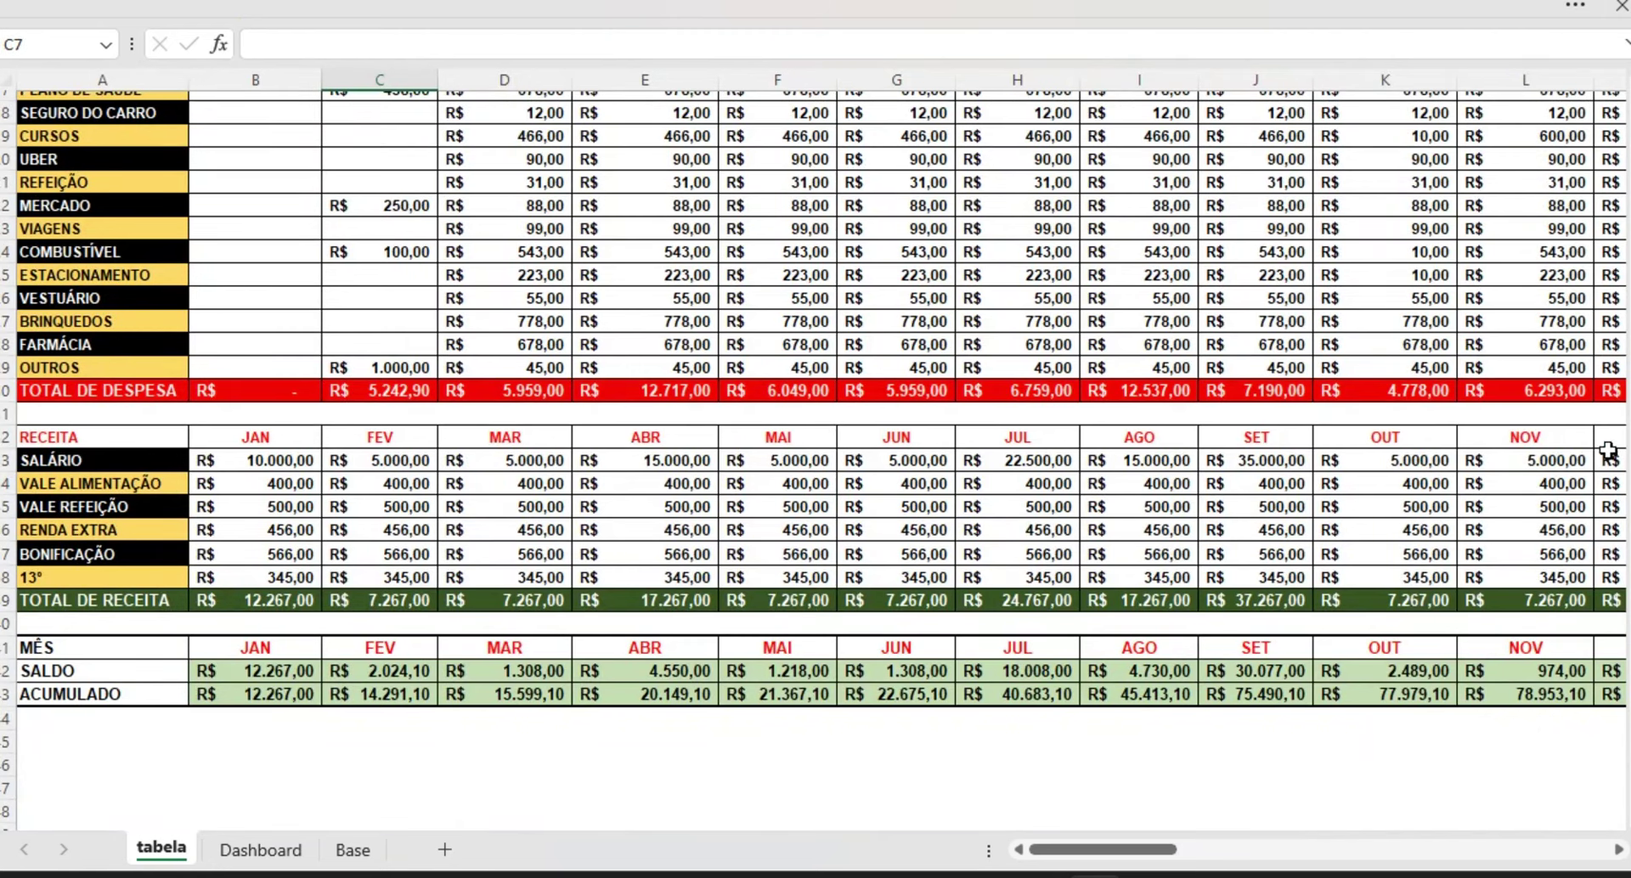
scroll(815, 459, up, 6)
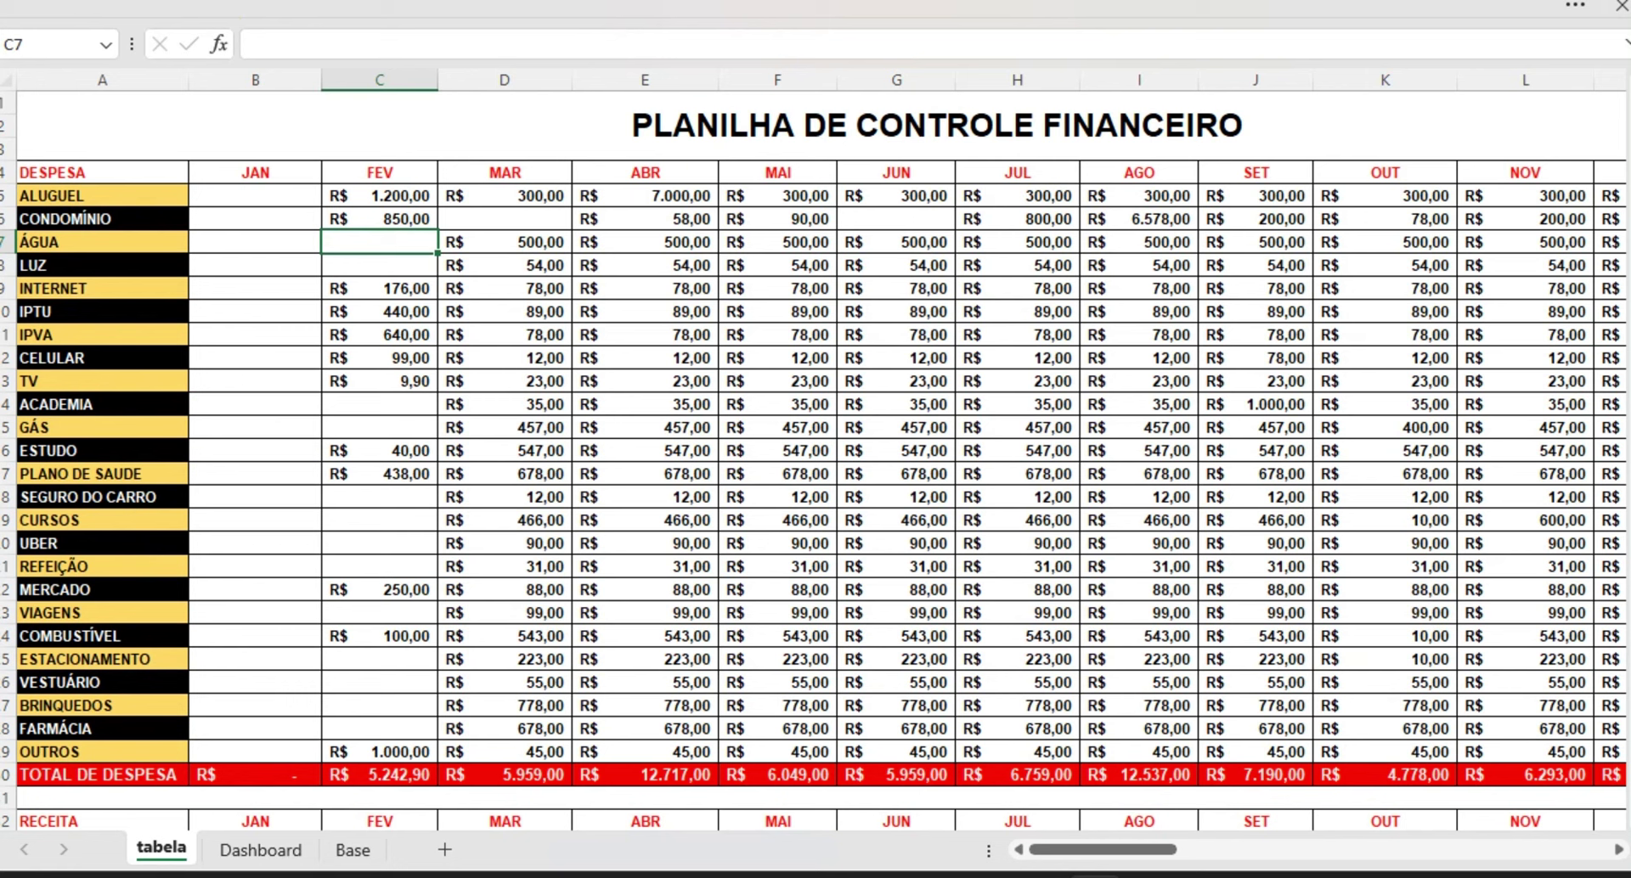
click(281, 197)
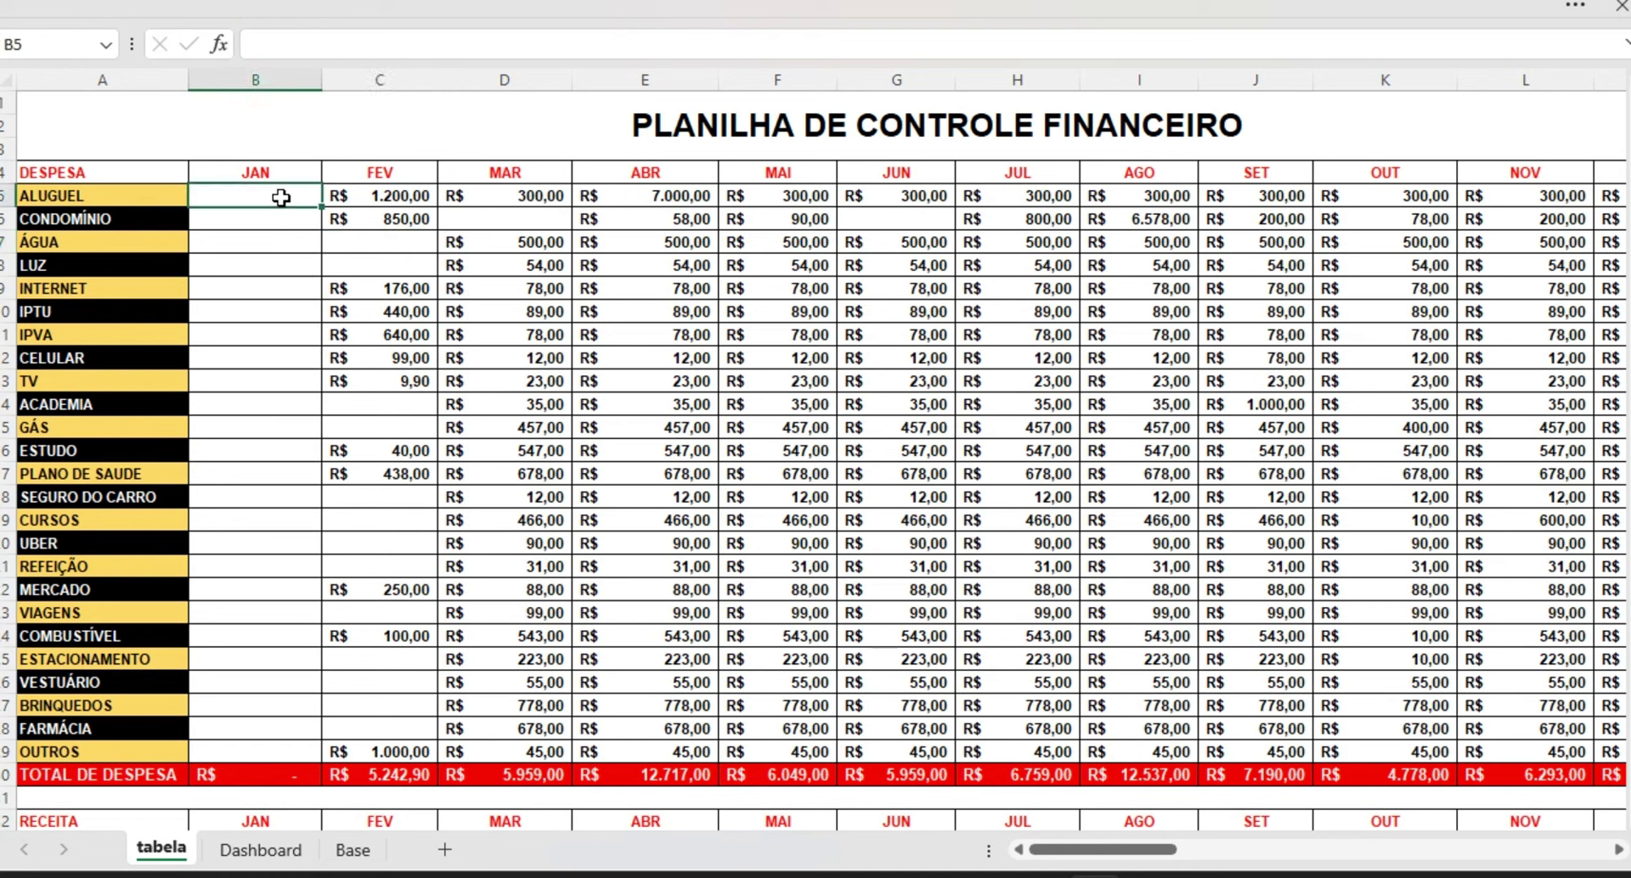
- Retype the last letter of the ALUGUEL label in the DESPESA list
click(138, 200)
double_click(156, 199)
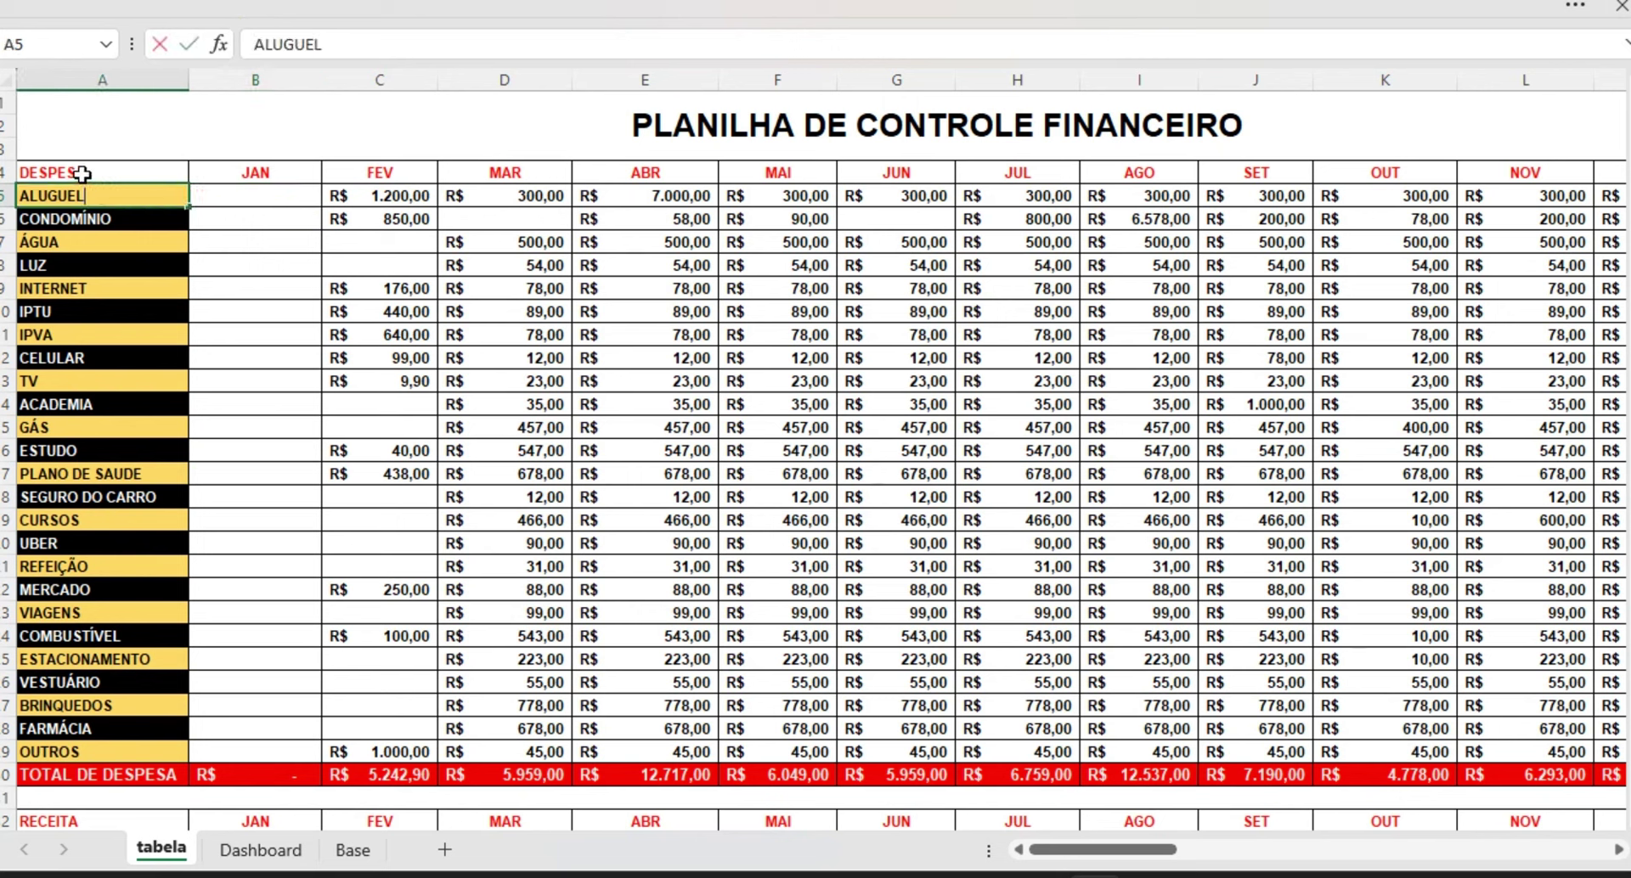
key(BackSpace)
text(L)
key(Return)
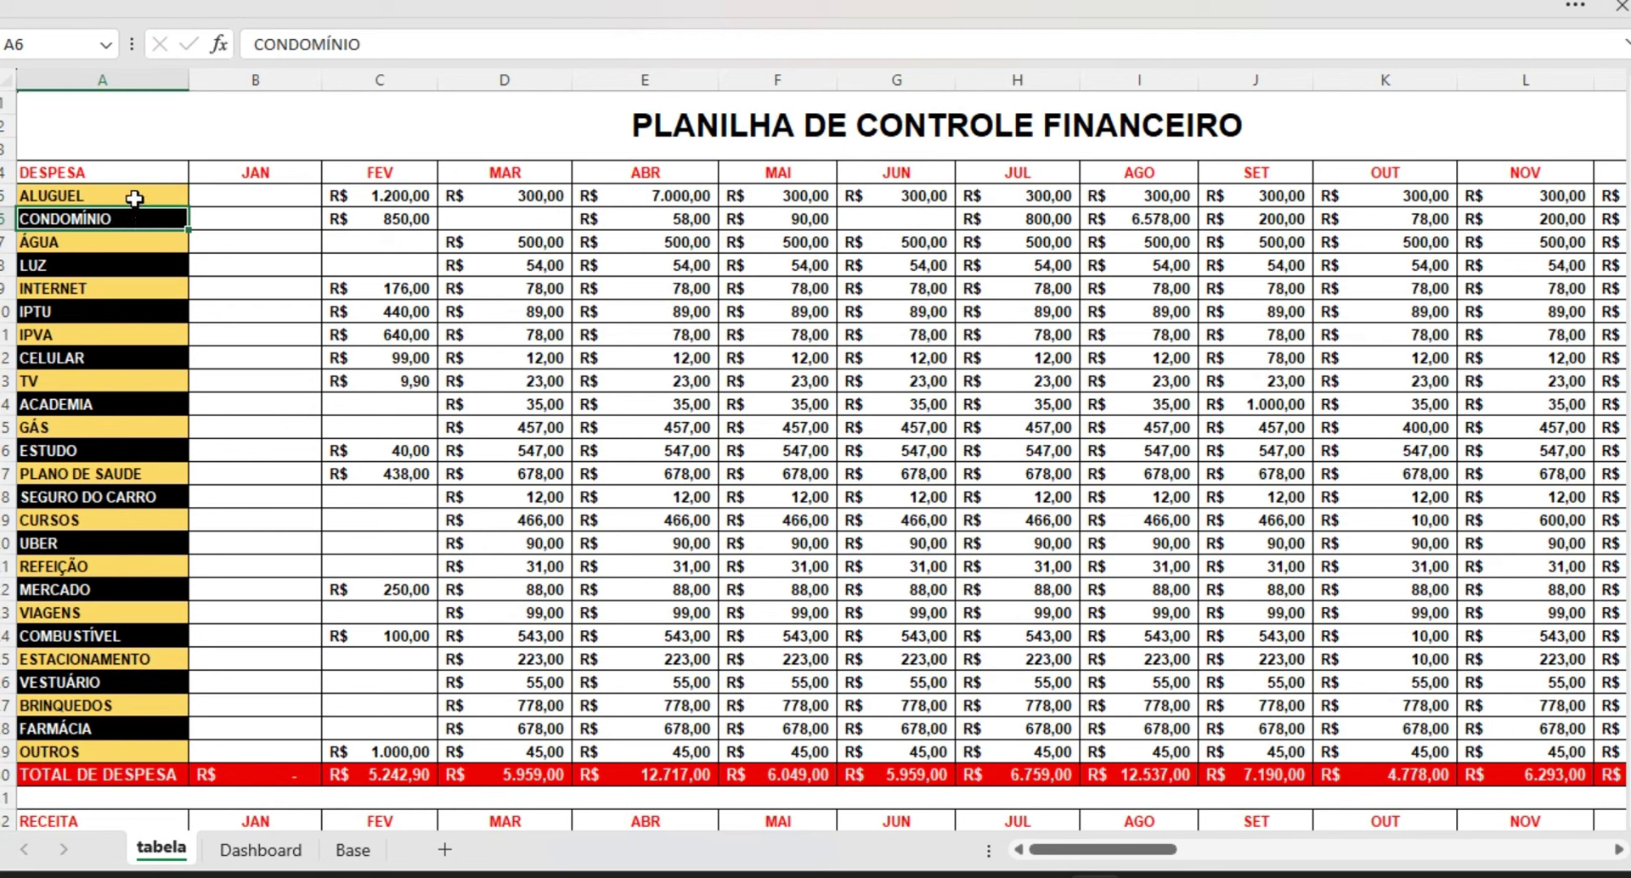
click(134, 198)
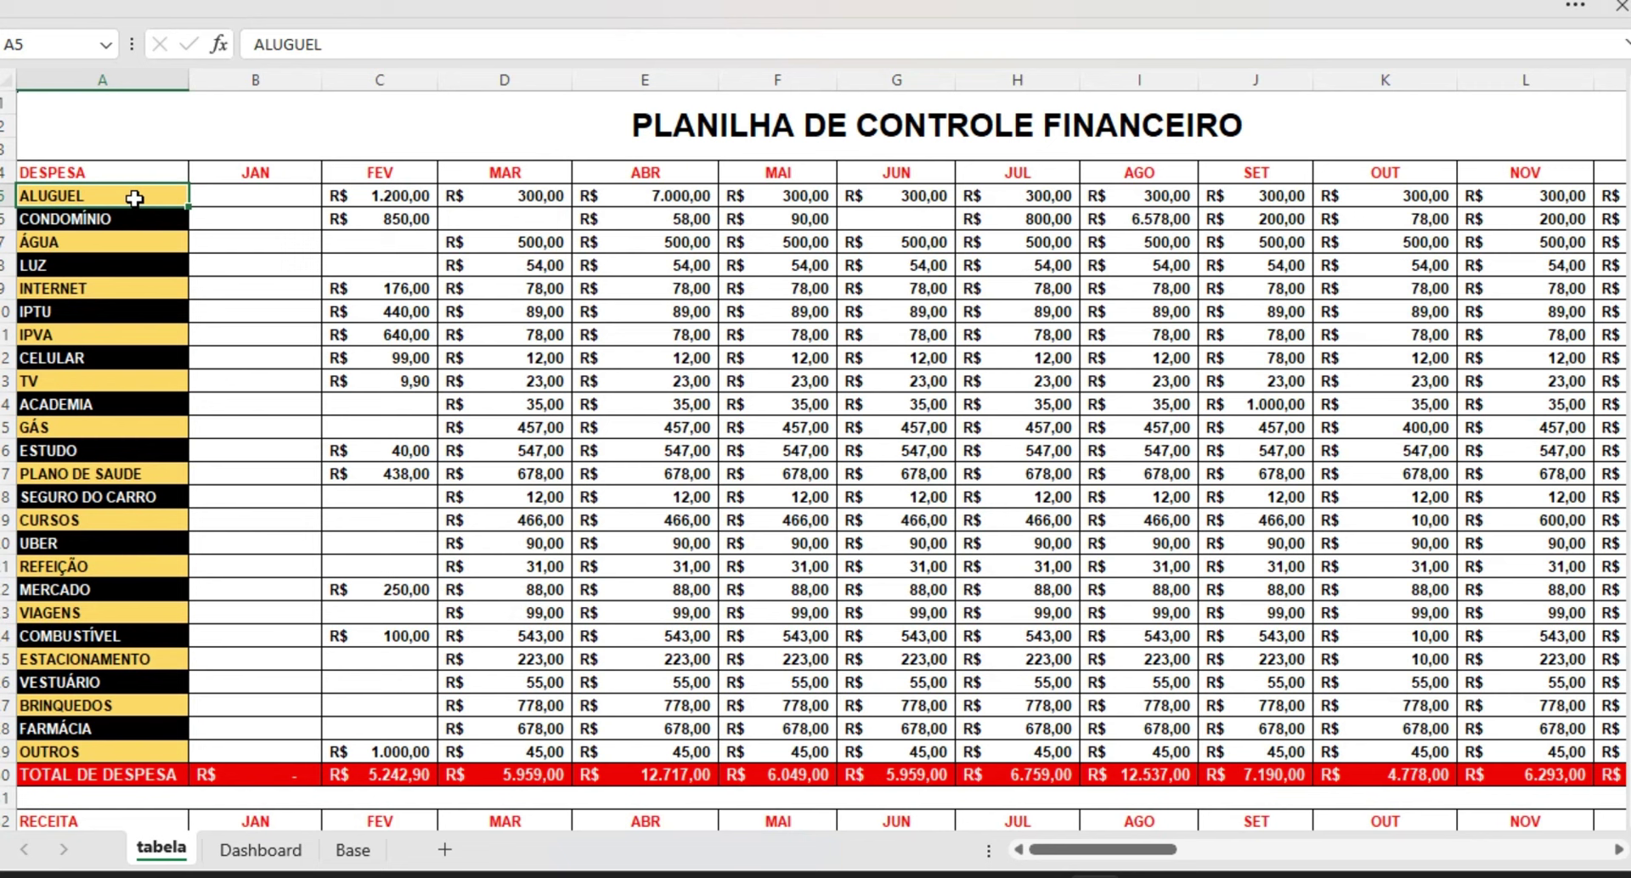
- Enter the January expenses: 4000 for ALUGUEL and 1500 for CONDOMÍNIO
click(241, 198)
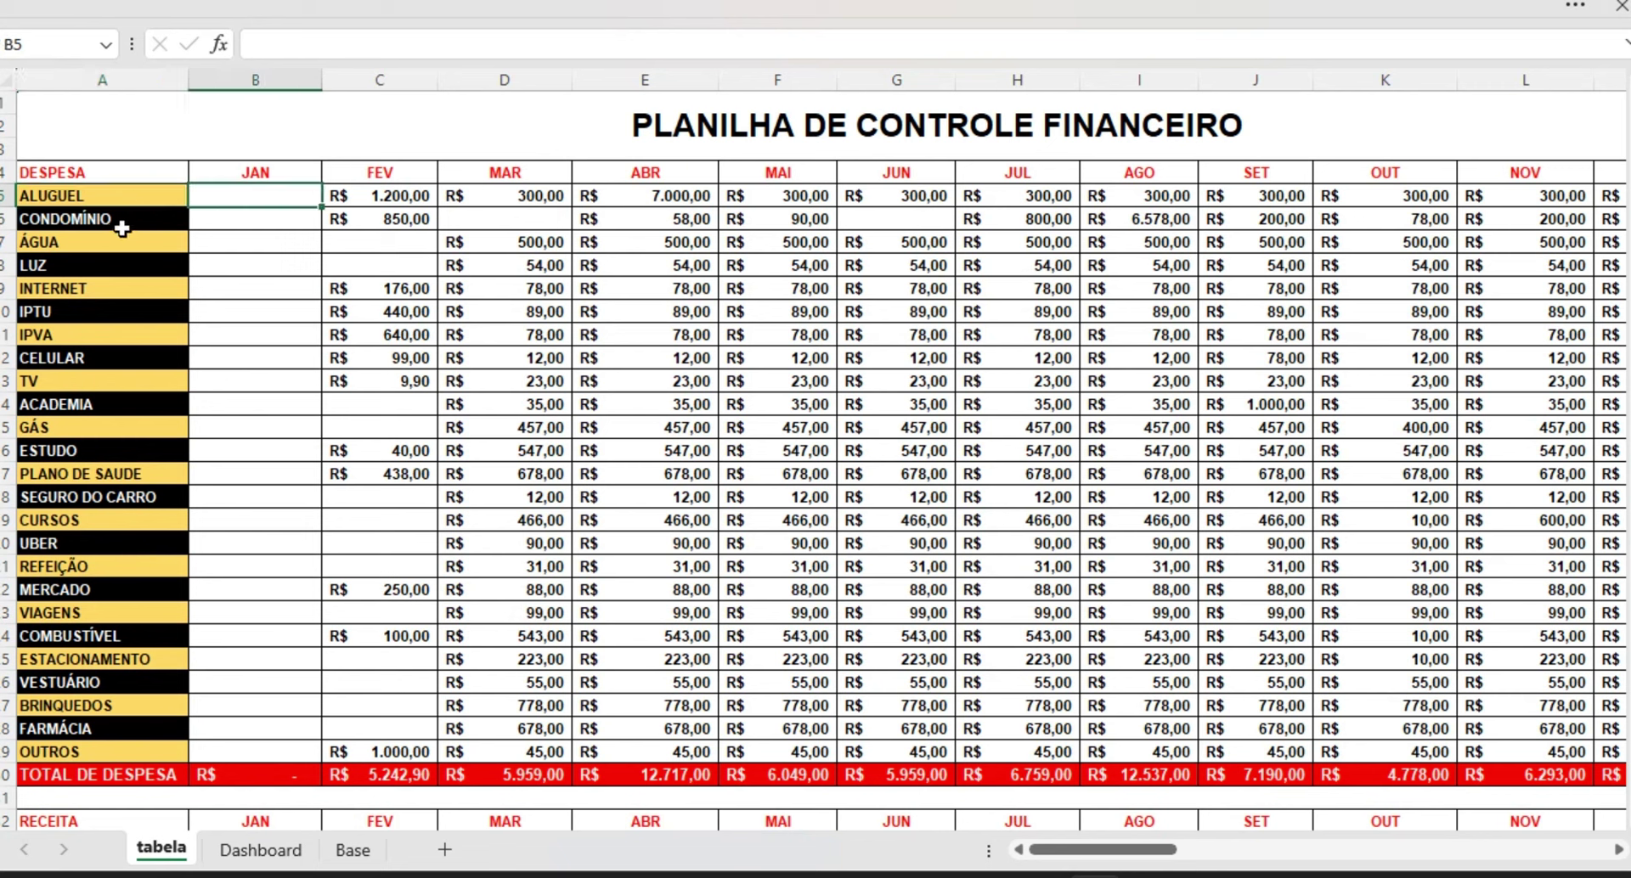
click(146, 198)
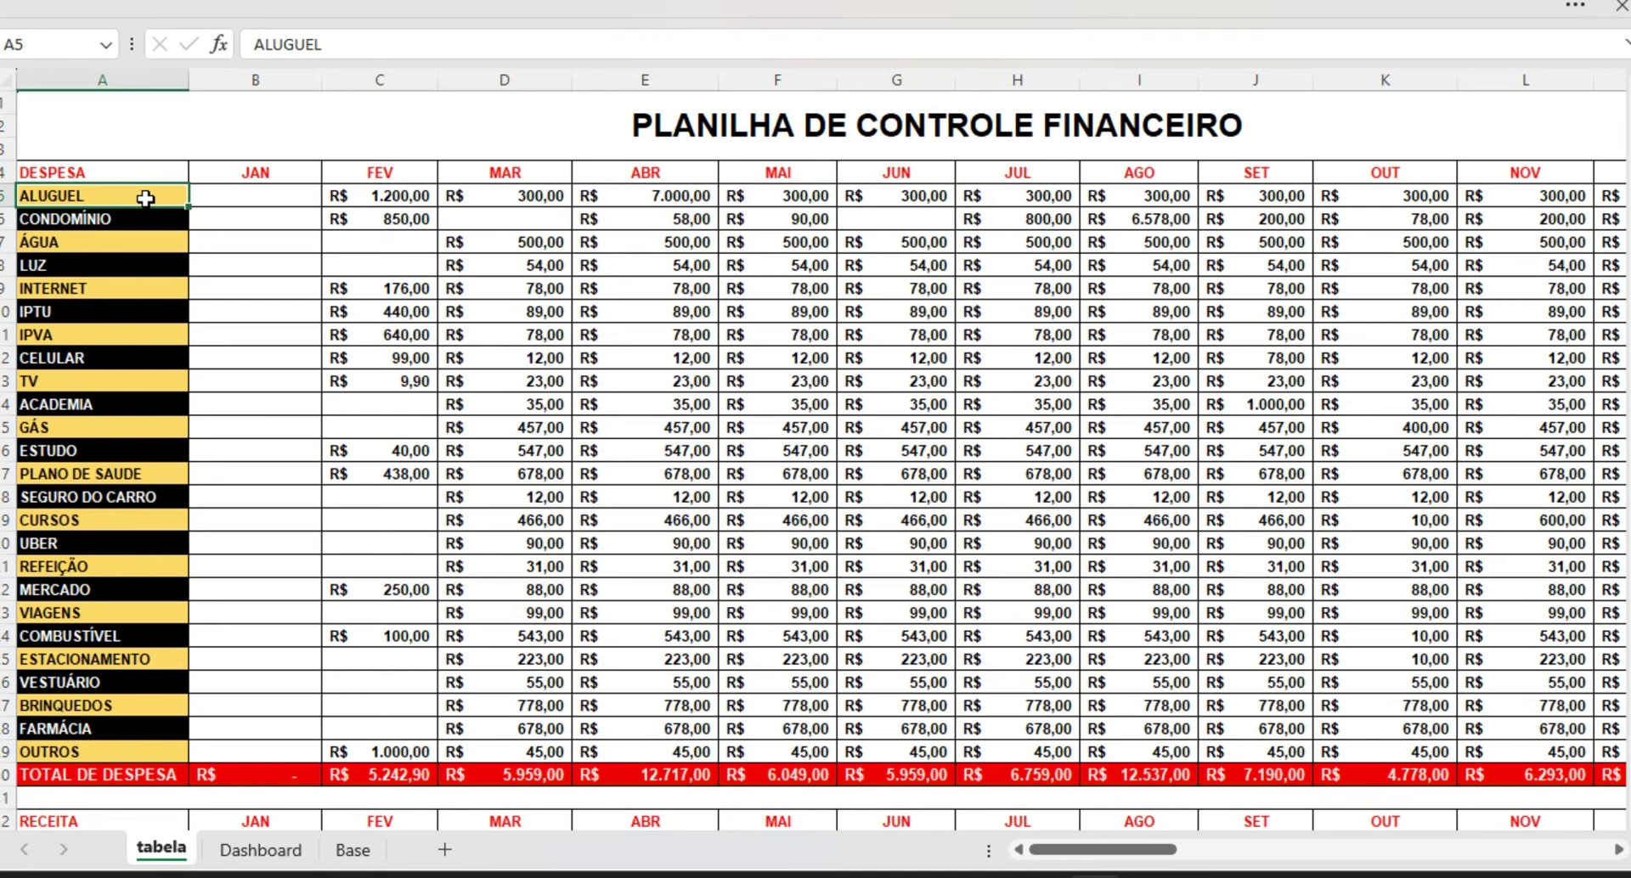
click(248, 198)
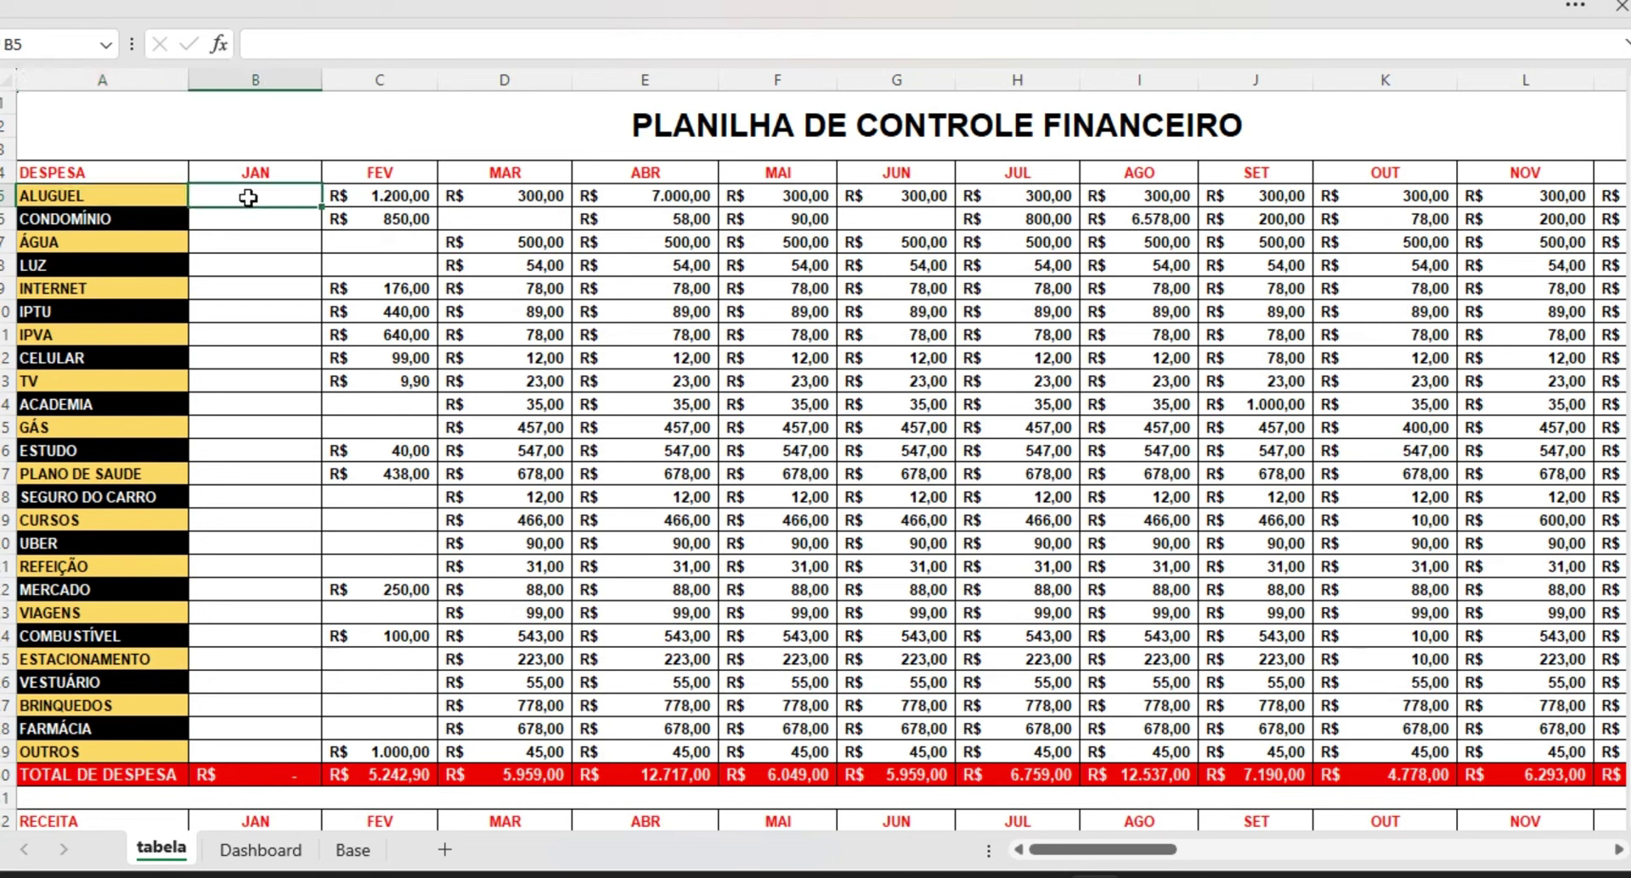
text(4.0)
text(000)
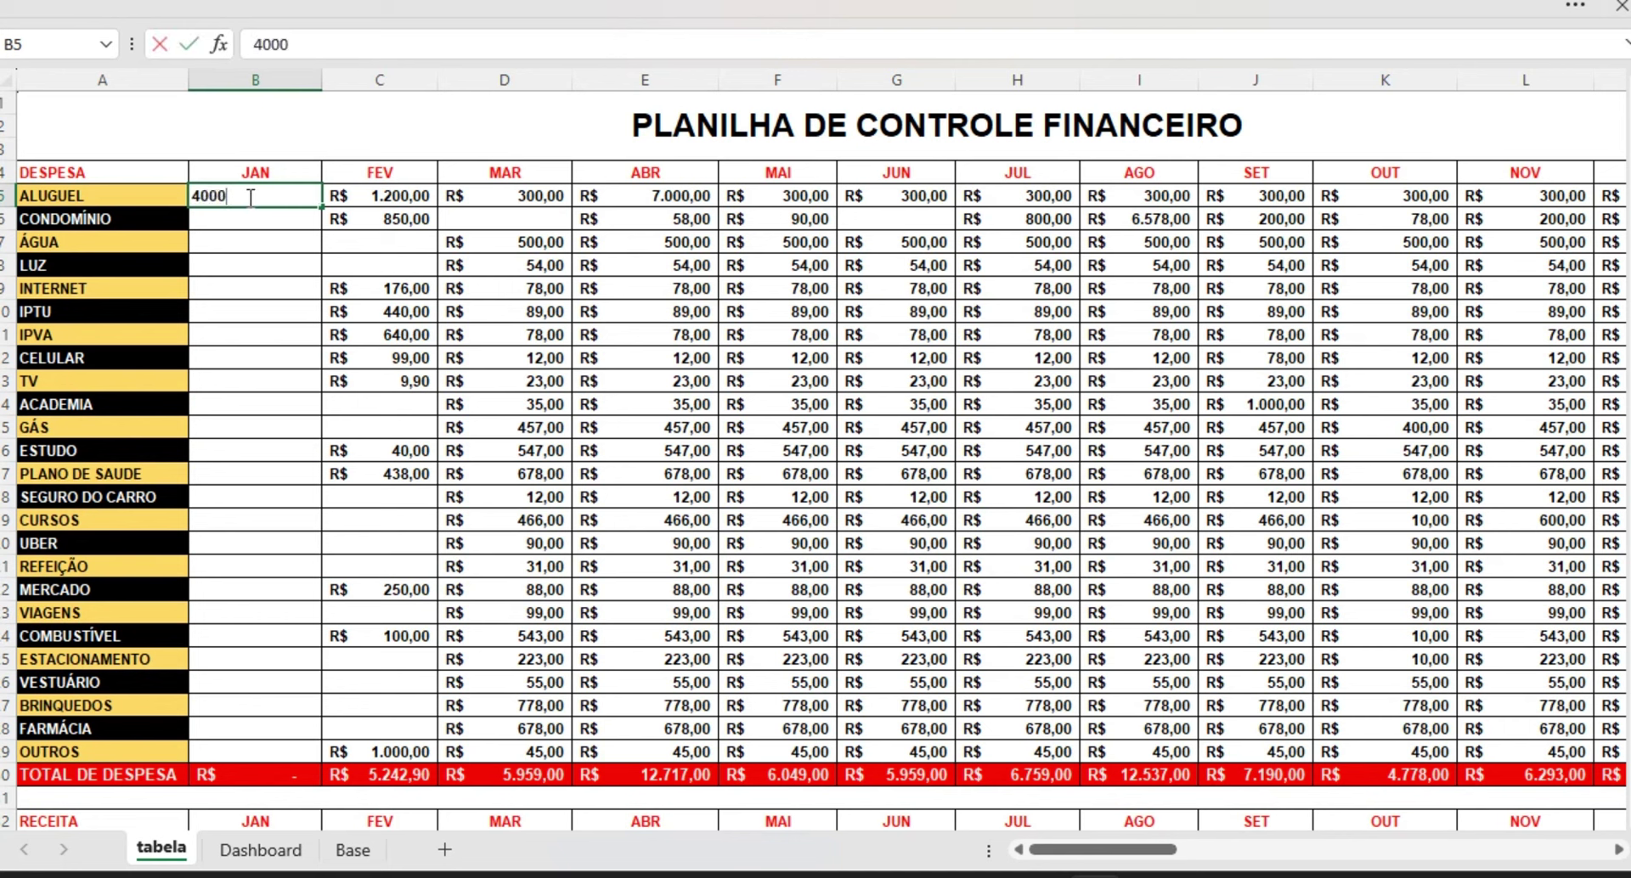
key(Return)
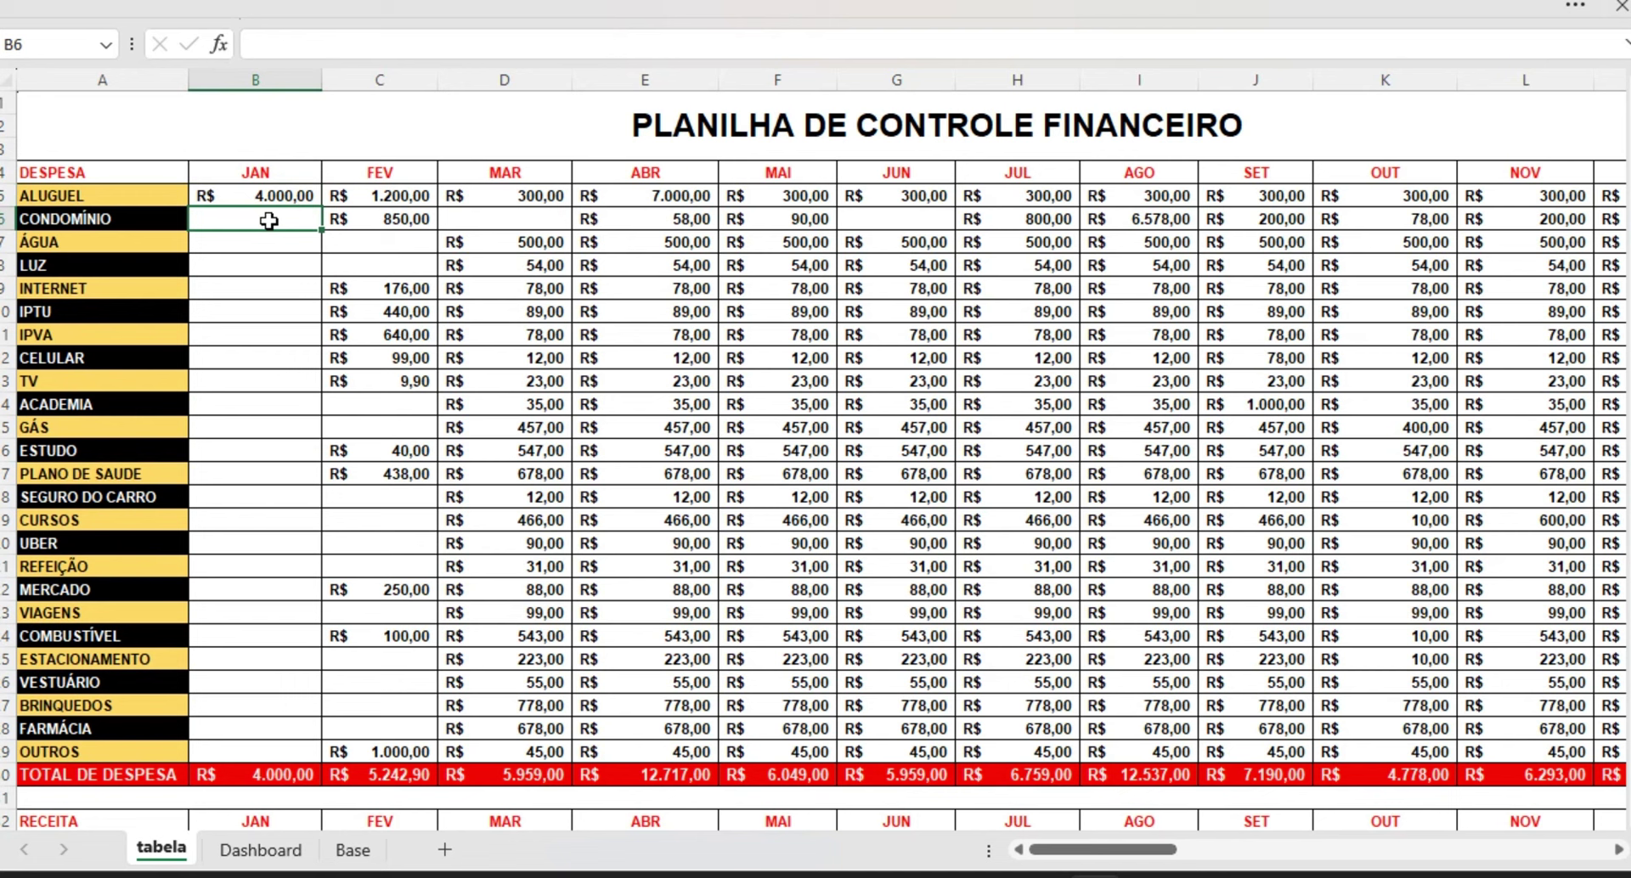
text(1500)
key(Return)
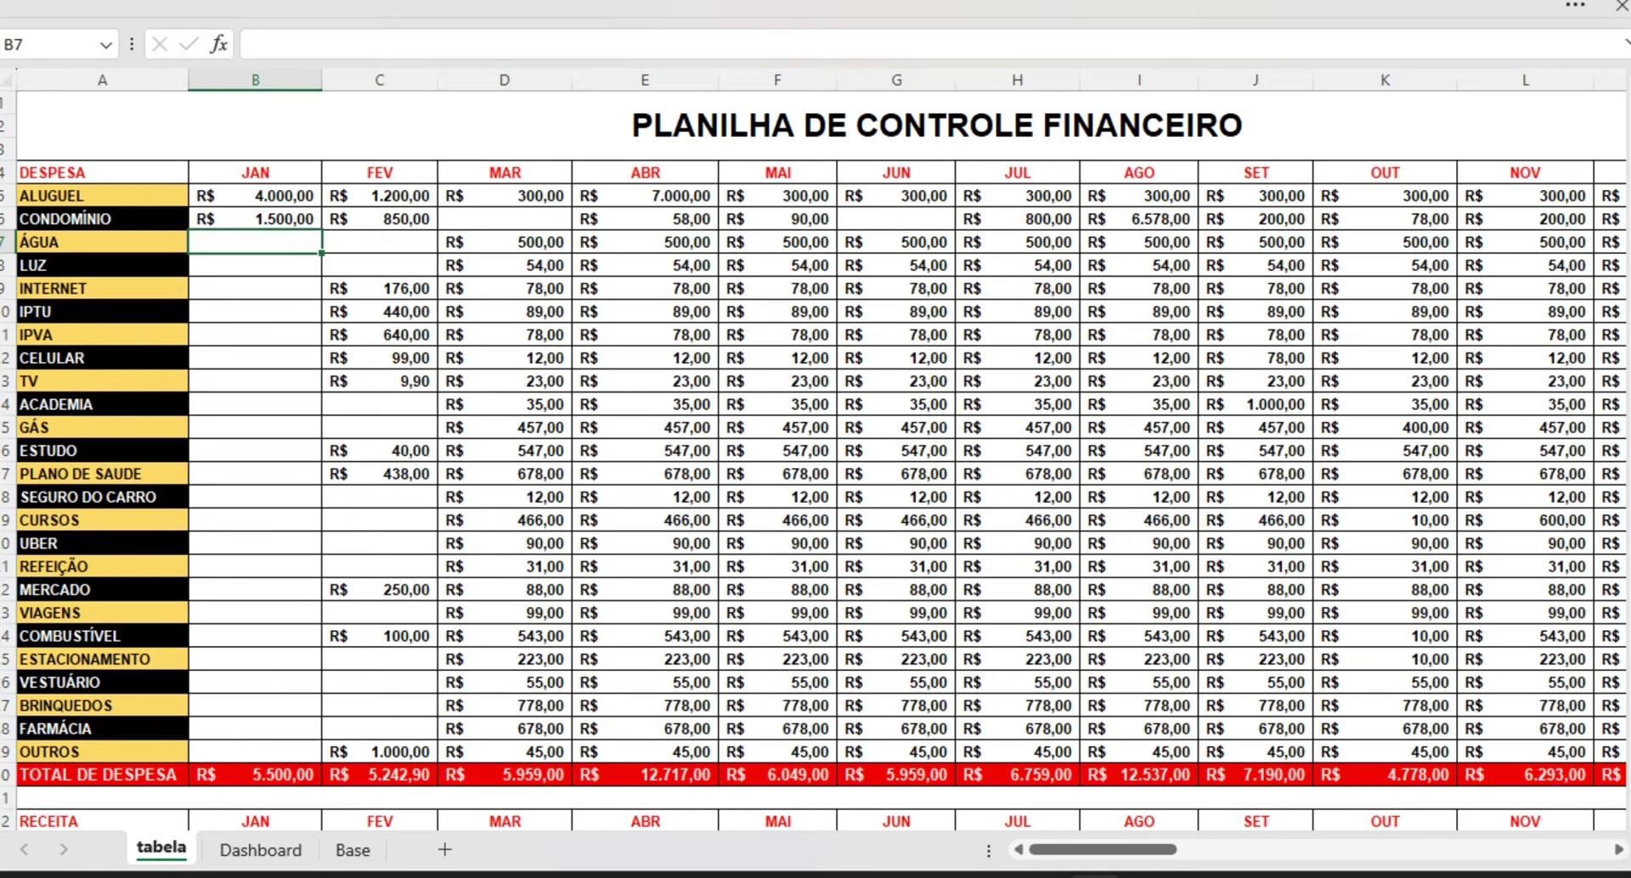
- Examine the January SALÁRIO and VALE ALIMENTAÇÃO entries and the VALE ALIMENTAÇÃO label in the RECEITA section
scroll(1567, 426, down, 1)
scroll(1572, 408, down, 3)
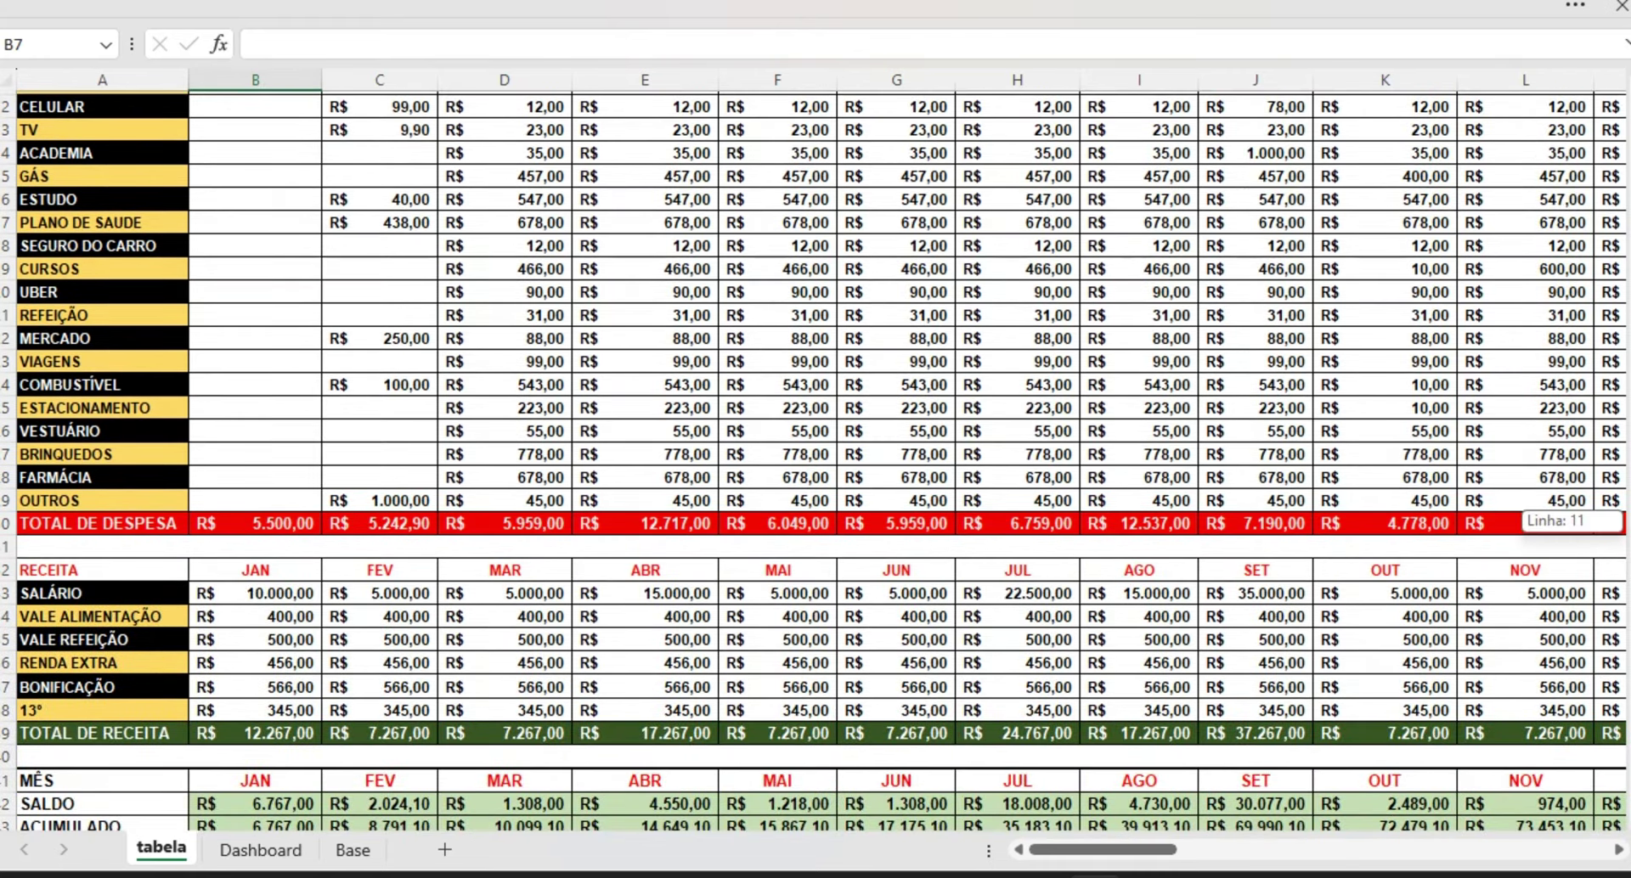
scroll(1571, 527, down, 1)
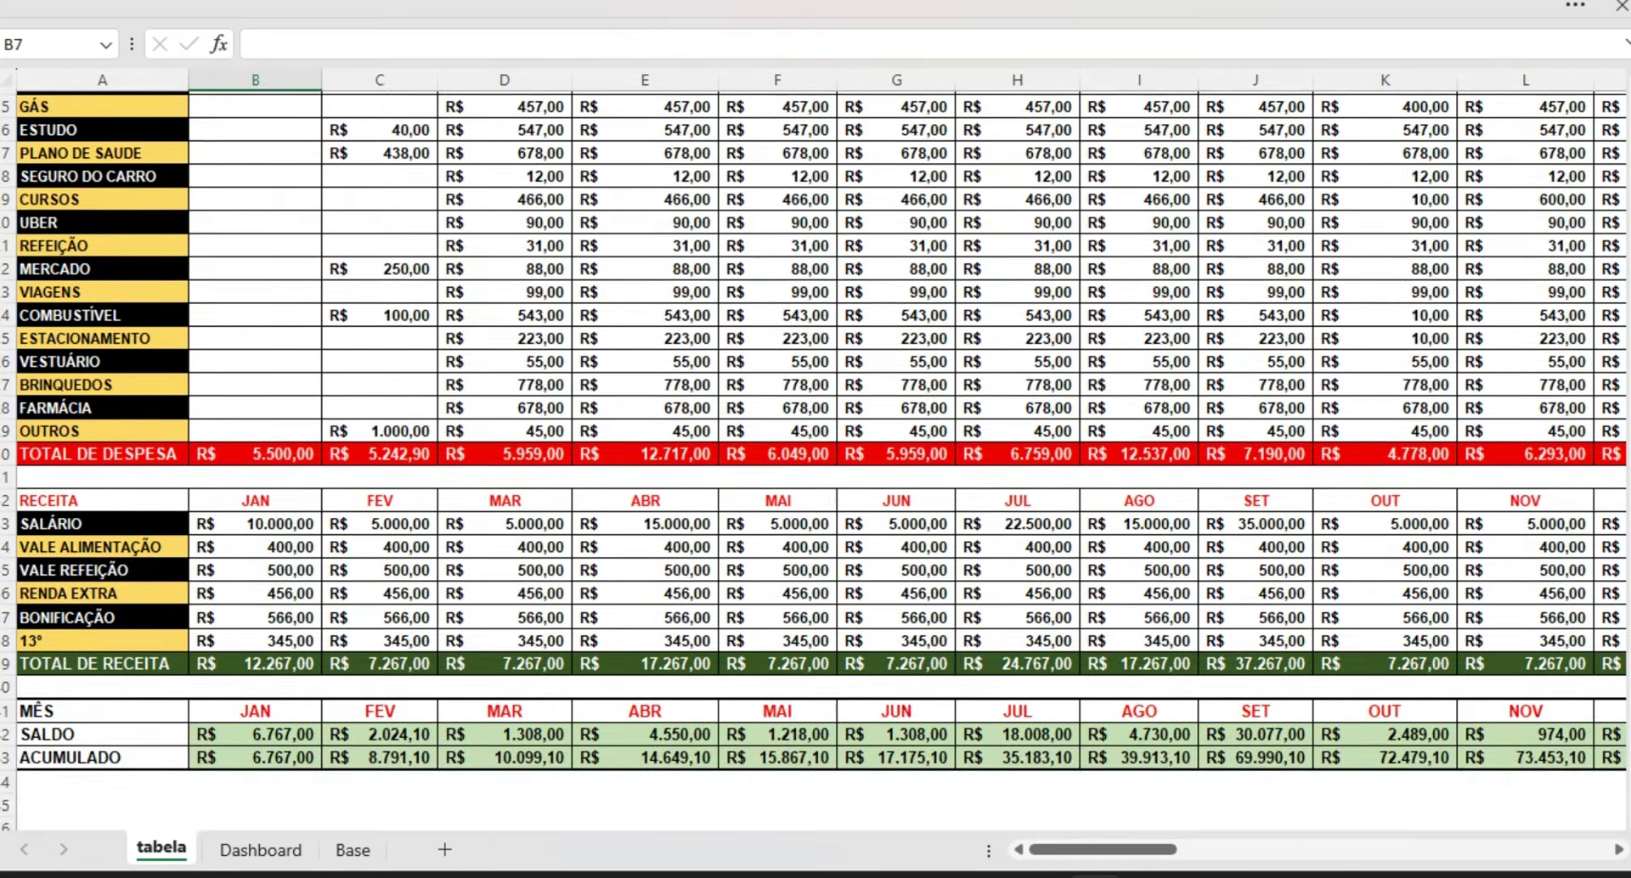
click(279, 526)
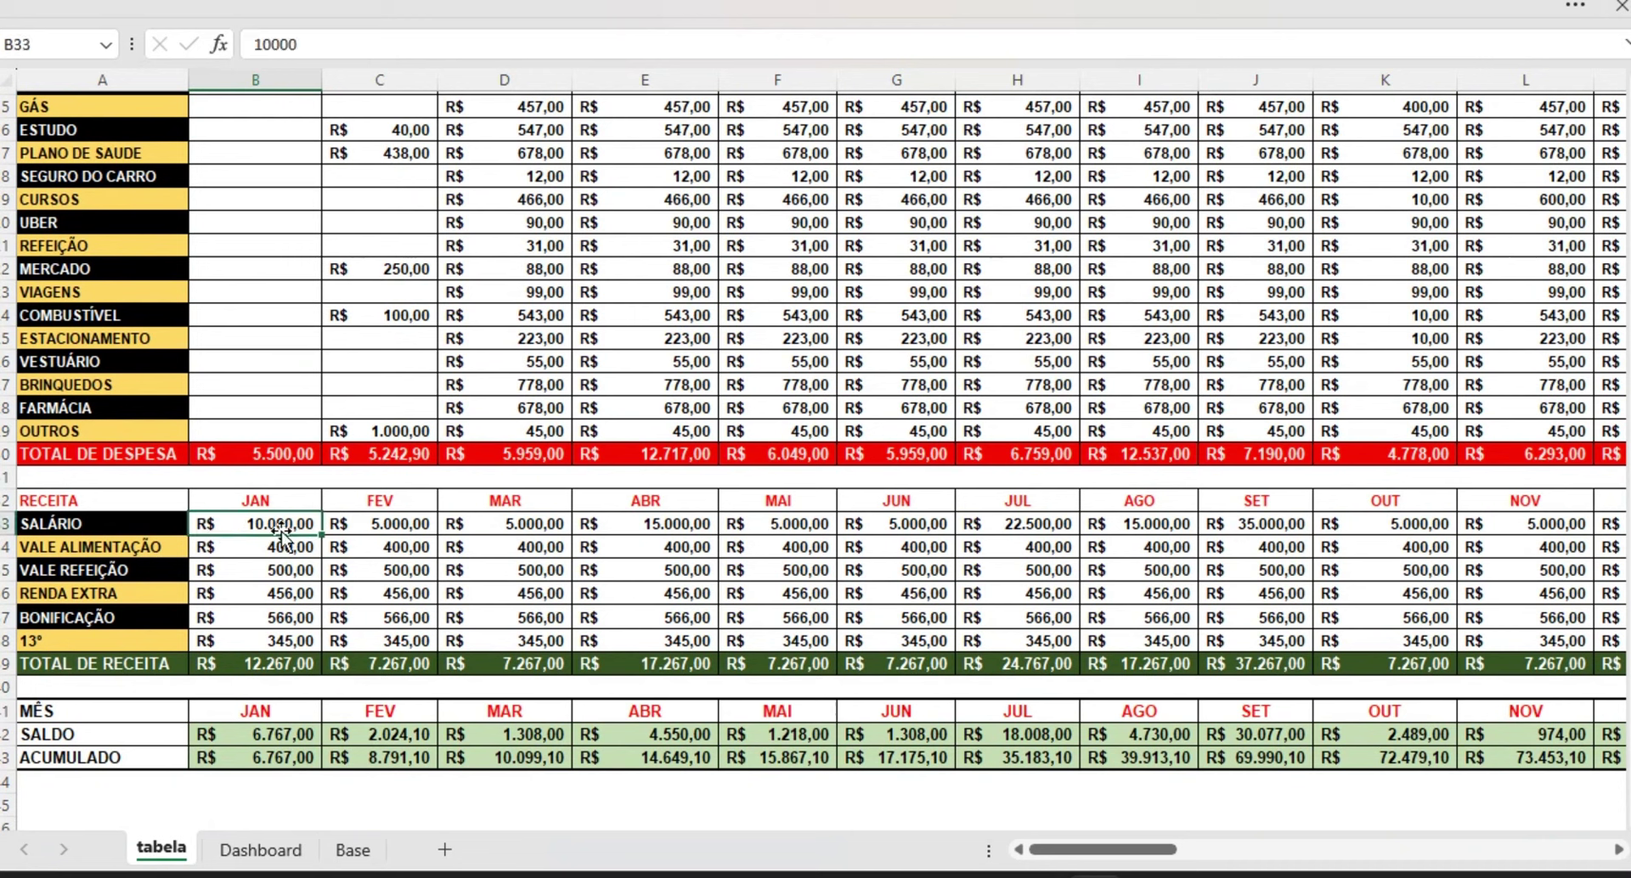
click(284, 549)
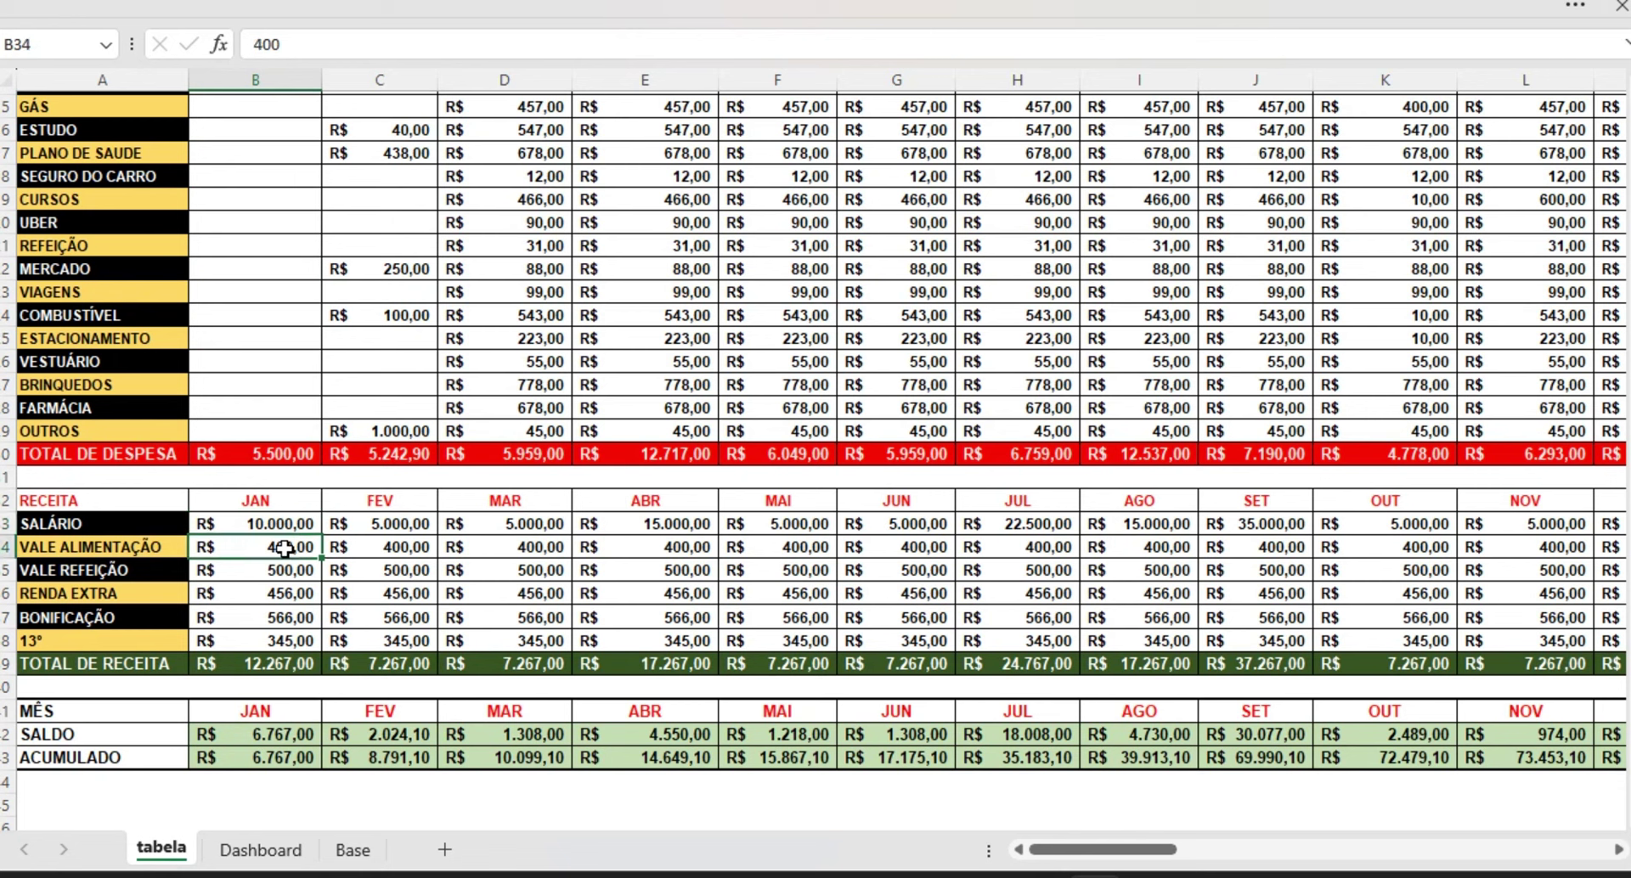
double_click(162, 548)
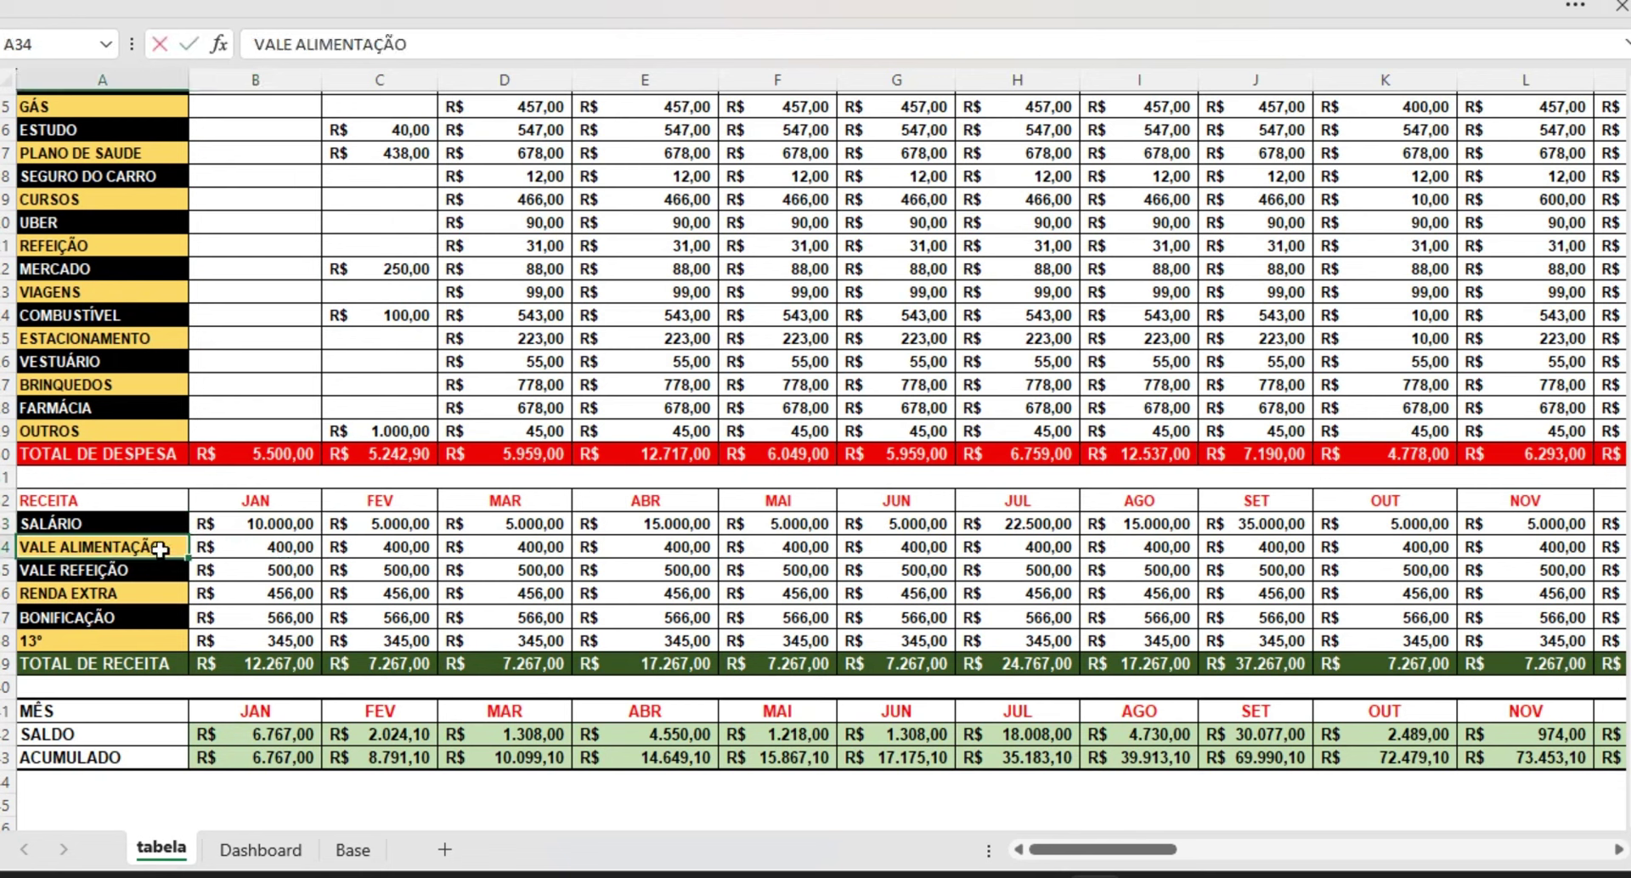
double_click(173, 550)
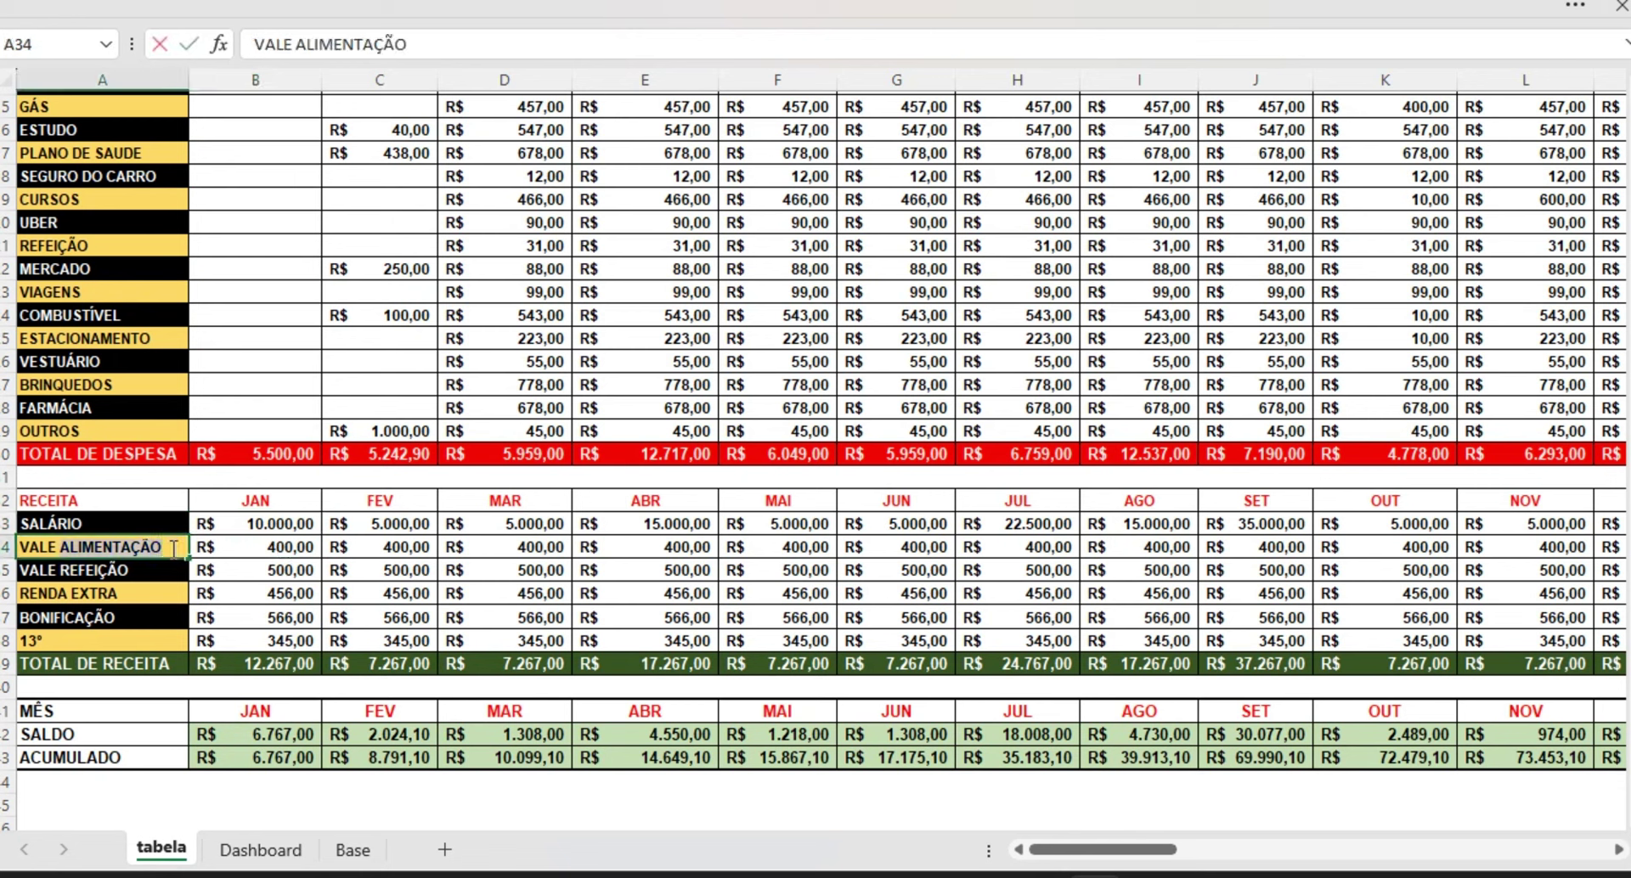
click(273, 547)
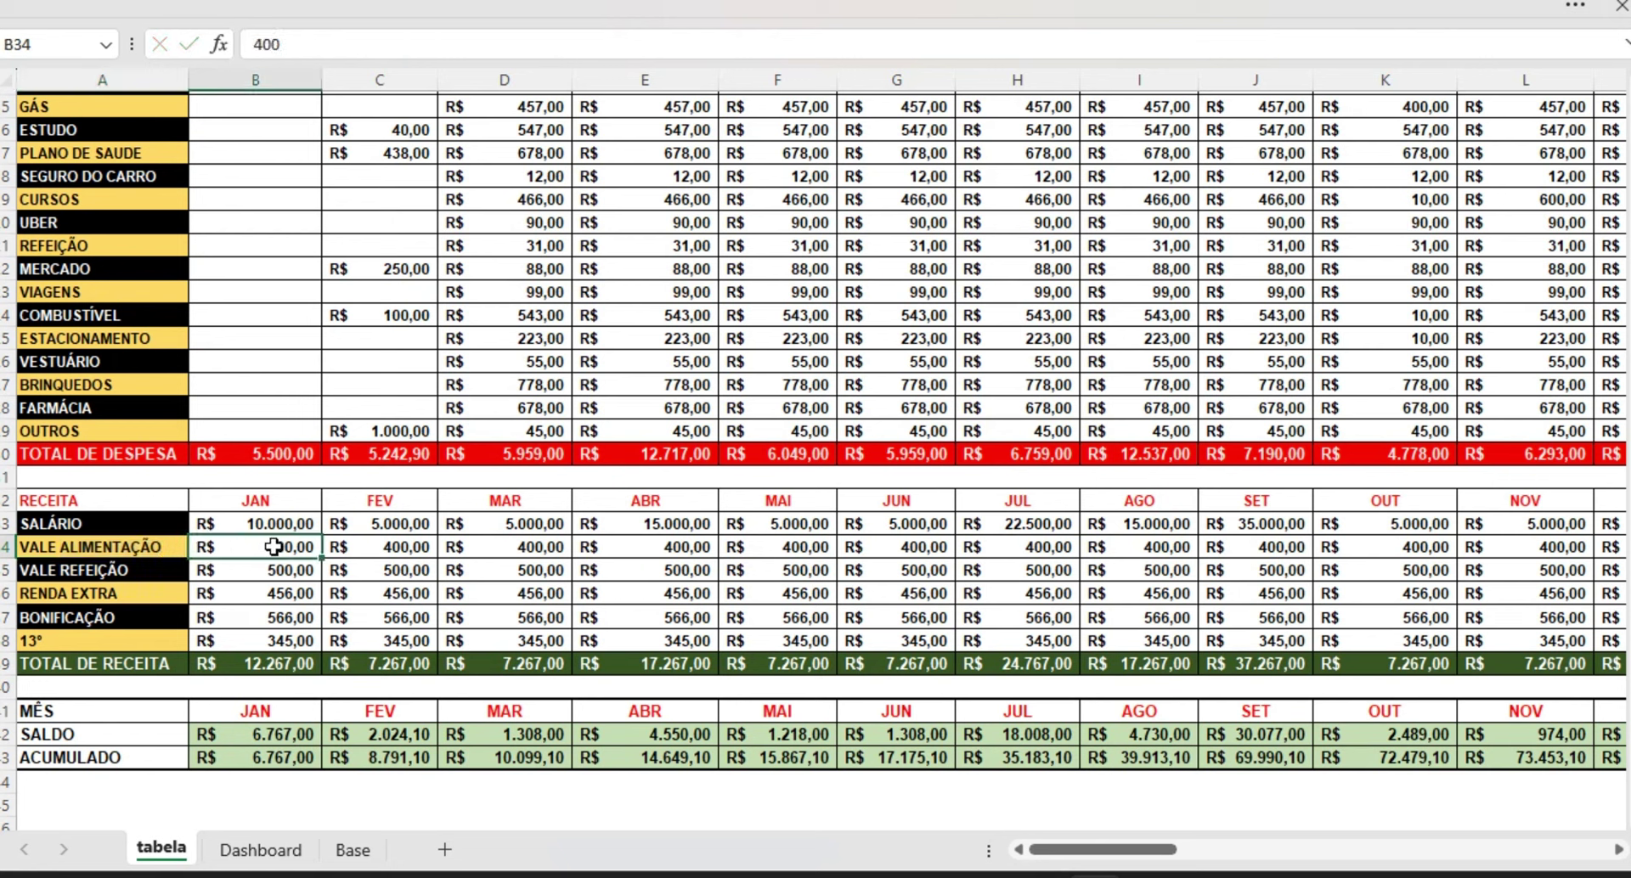
- Review the VALE REFEIÇÃO, RENDA EXTRA and BONIFICAÇÃO income categories and inspect the January SALDO formula
click(143, 596)
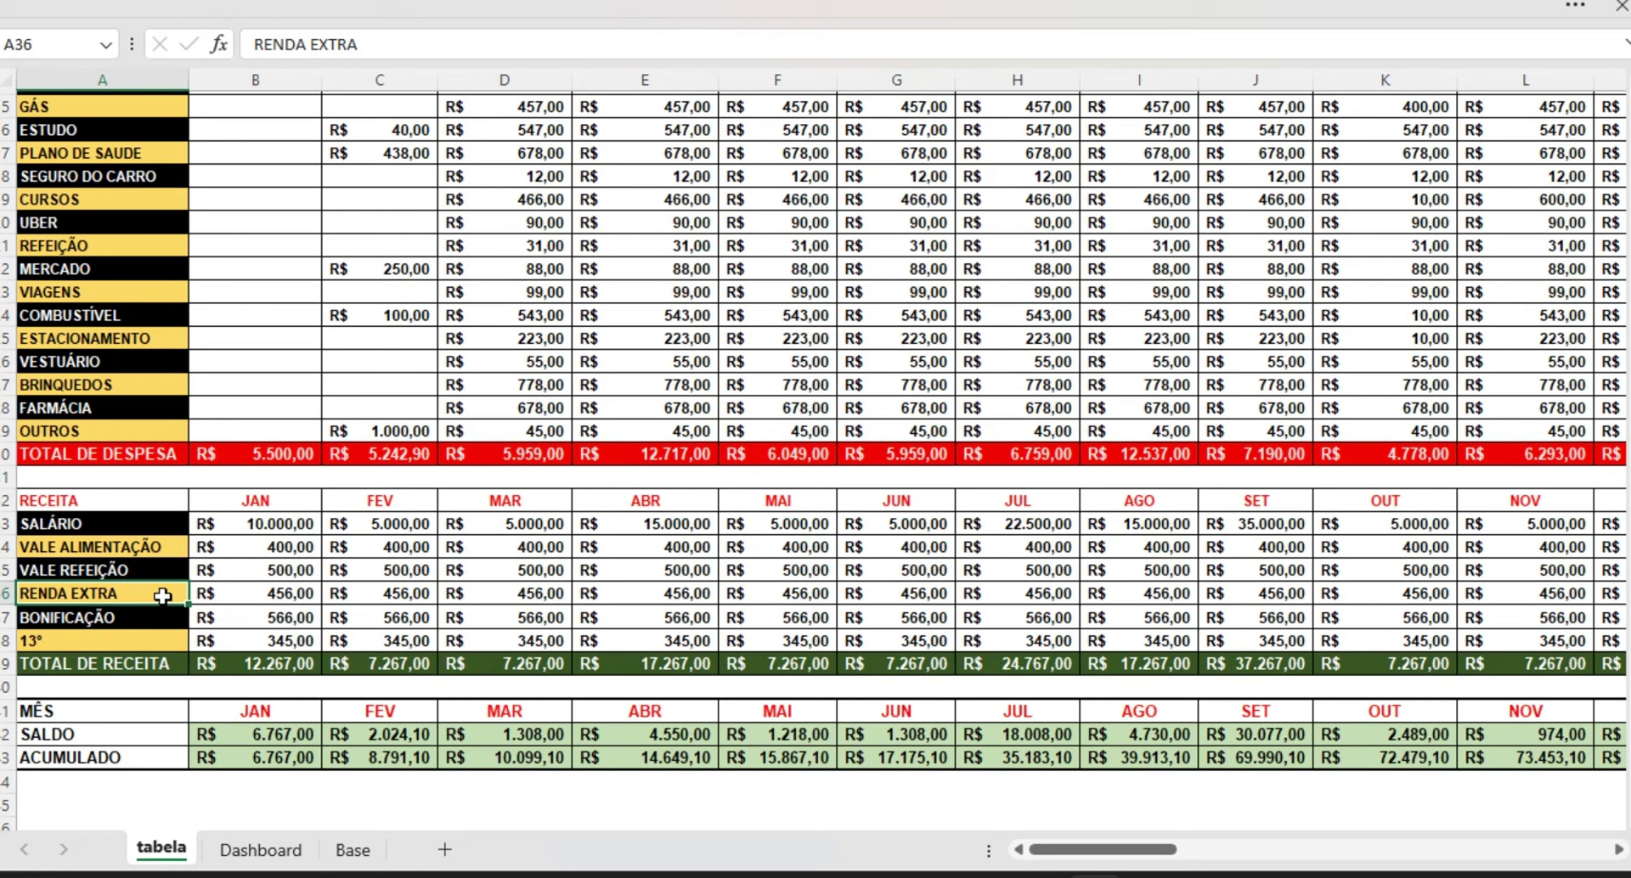
click(165, 571)
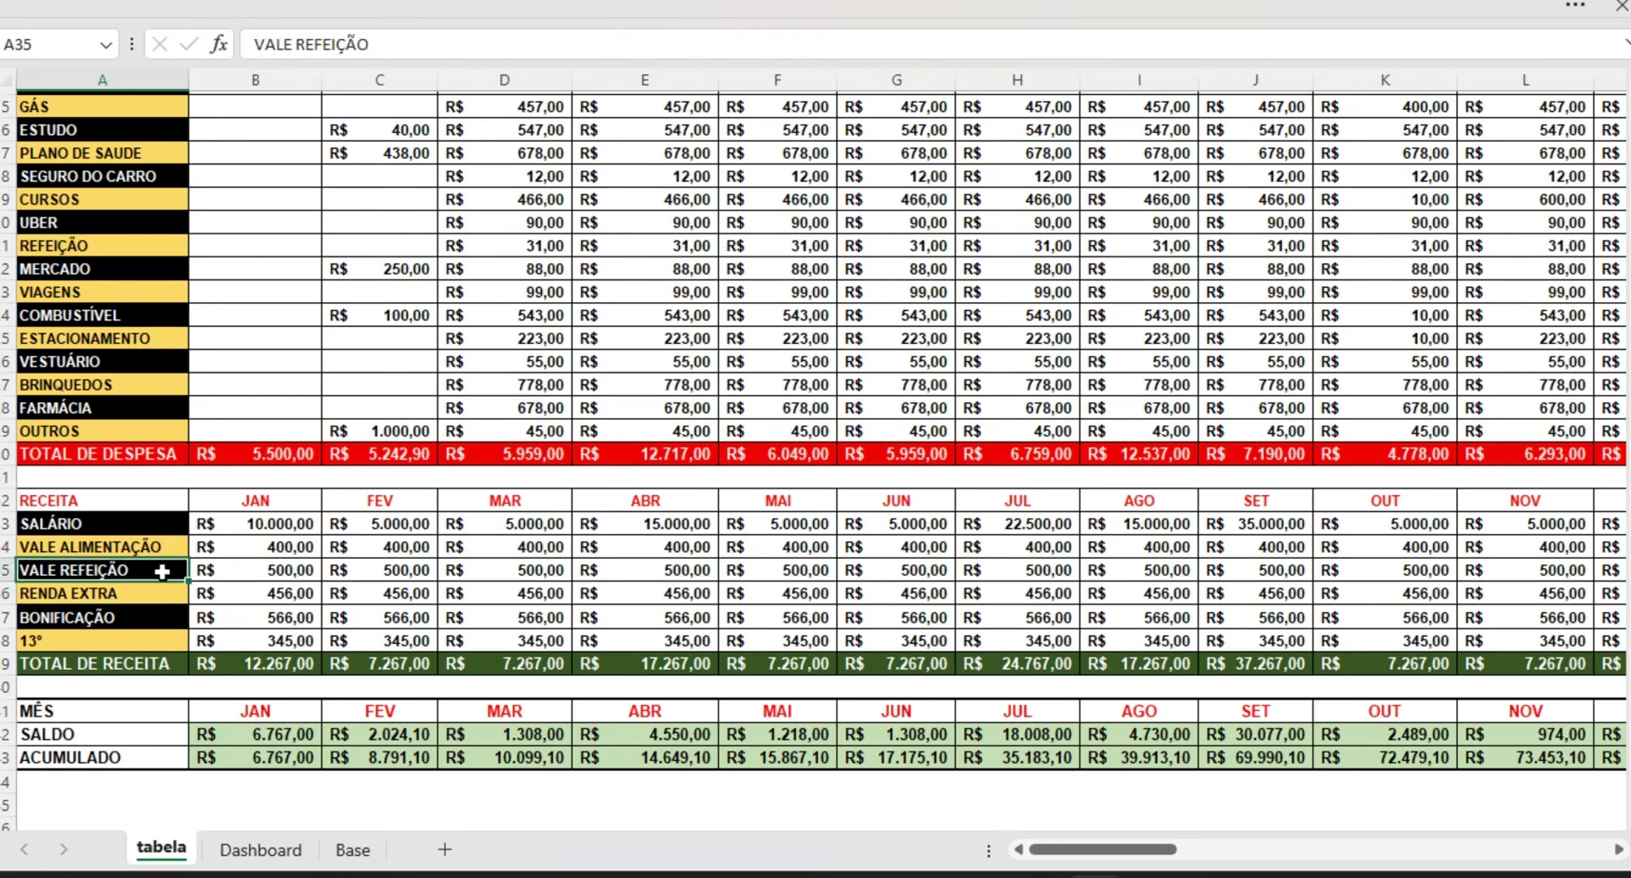
click(152, 594)
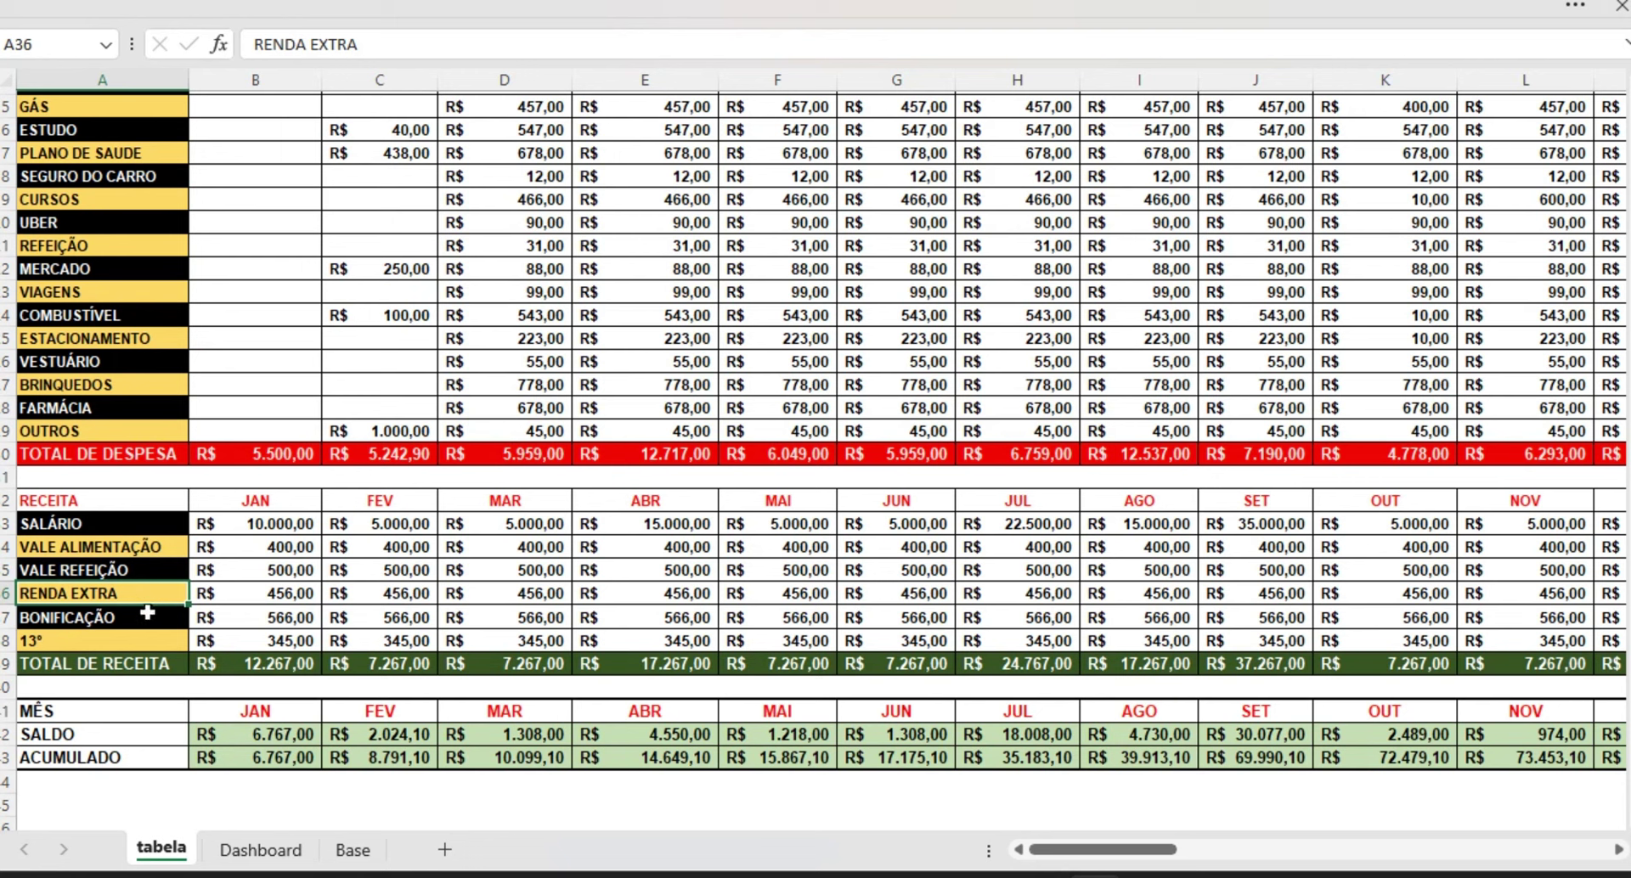
click(146, 618)
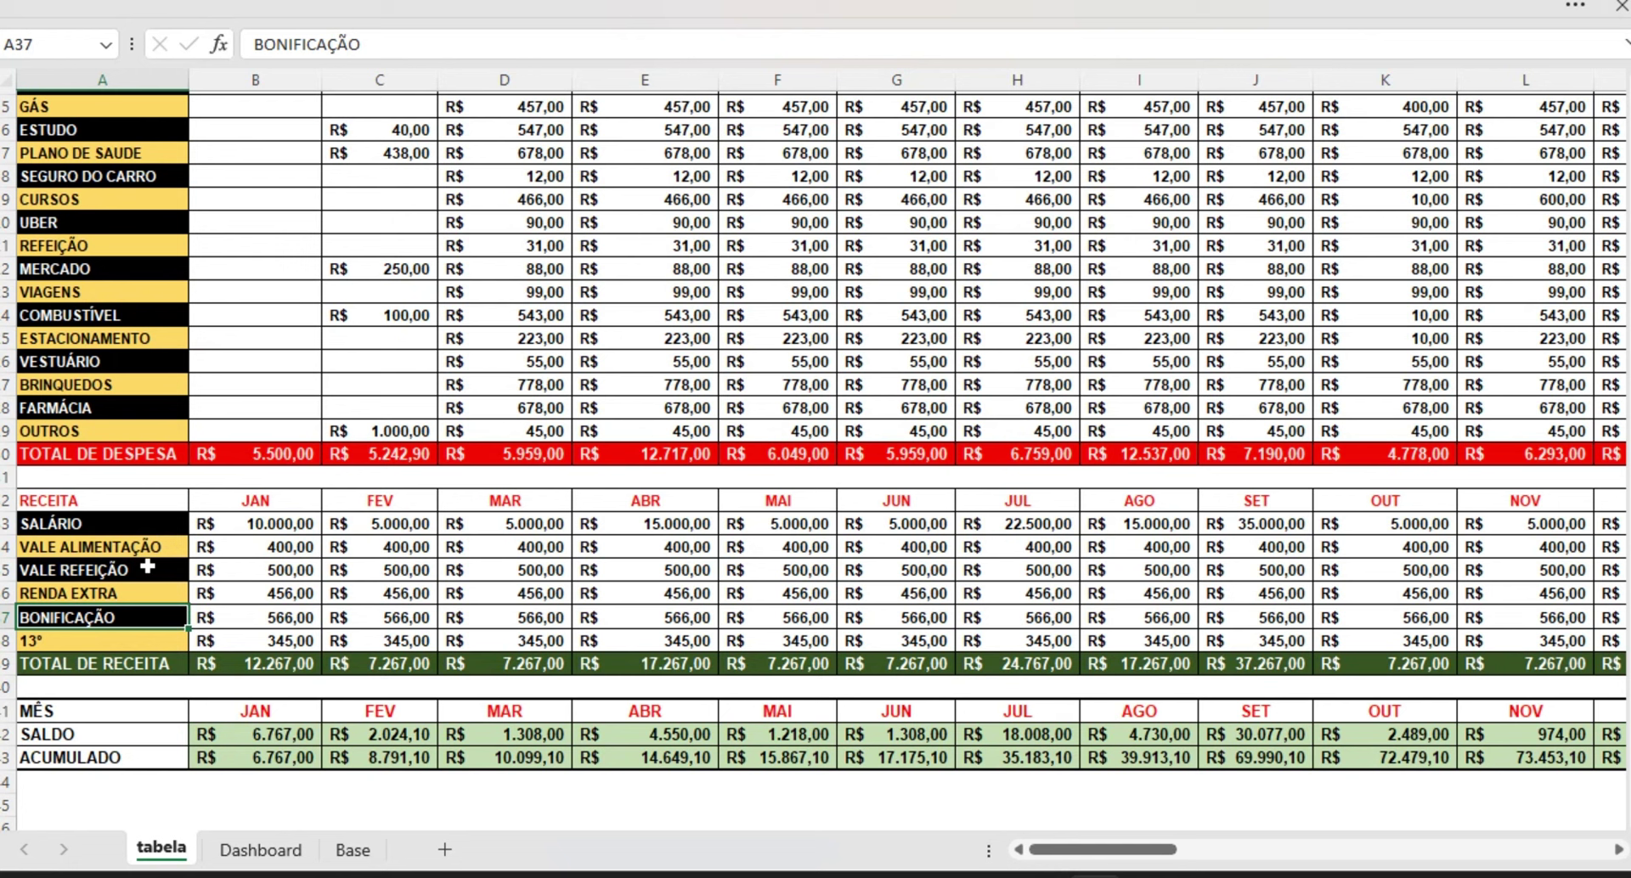
click(145, 589)
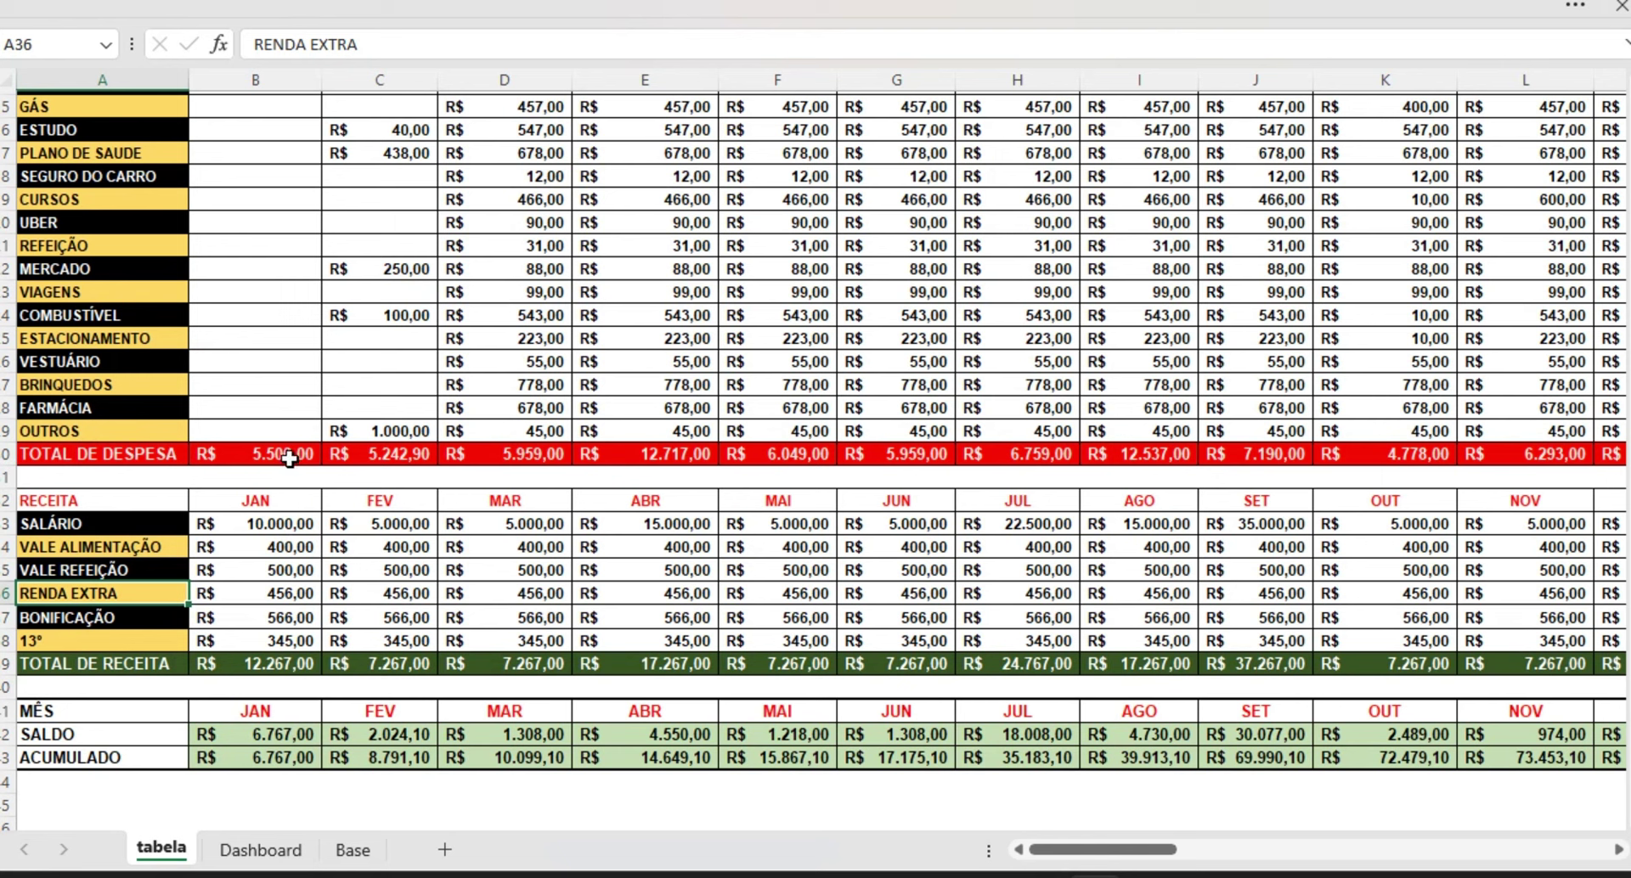
click(287, 742)
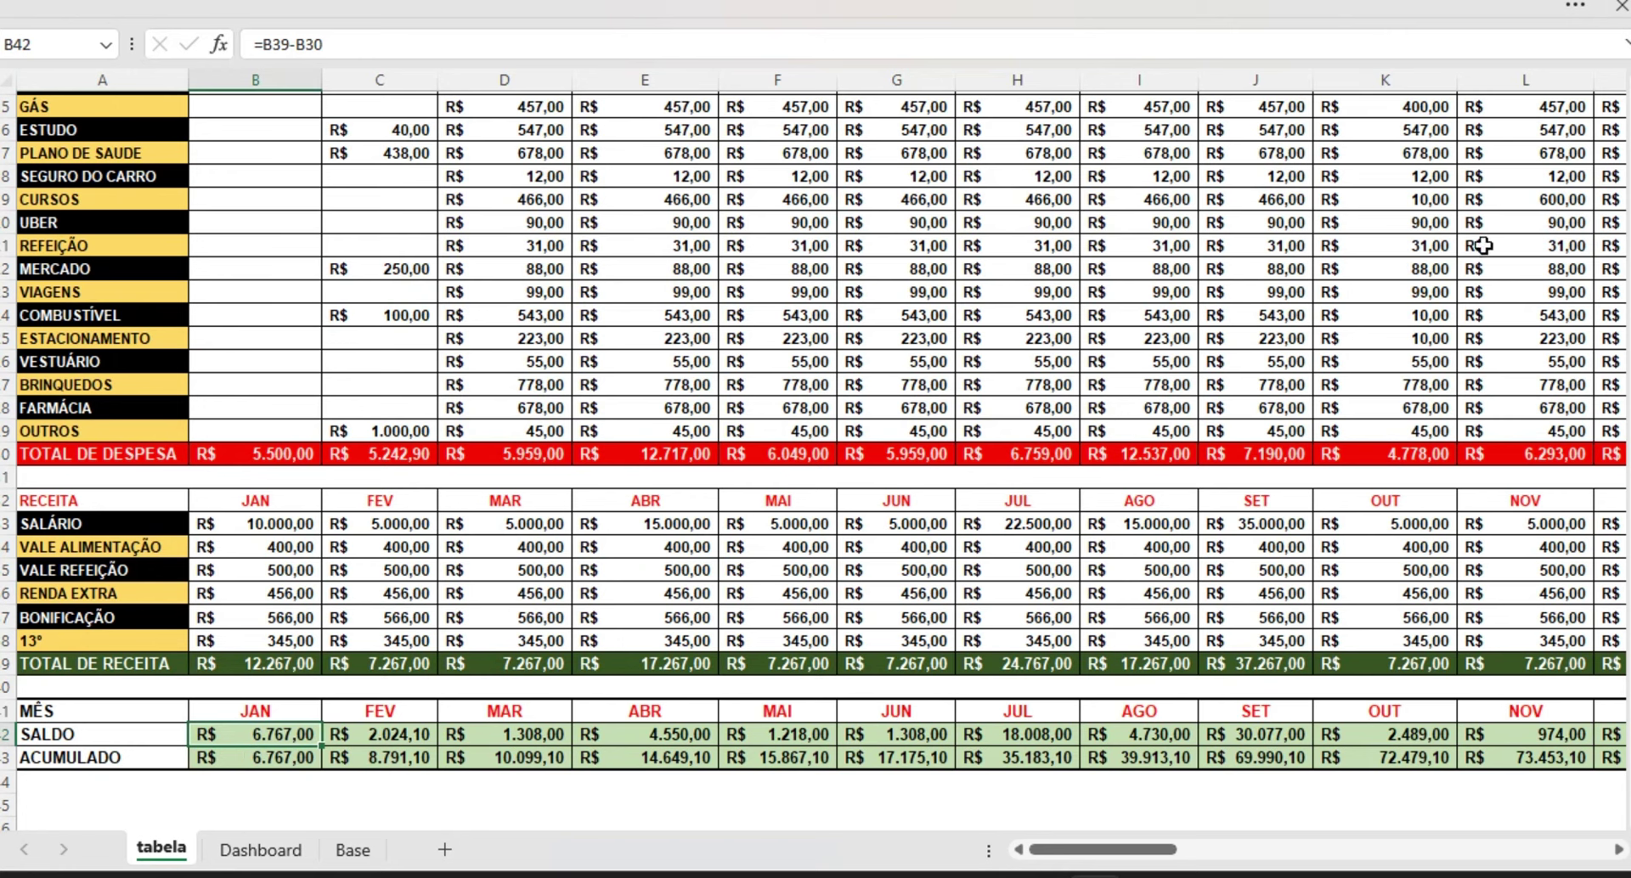
- Enter 200 as the February expense for ÁGUA
drag(1626, 357, 1625, 340)
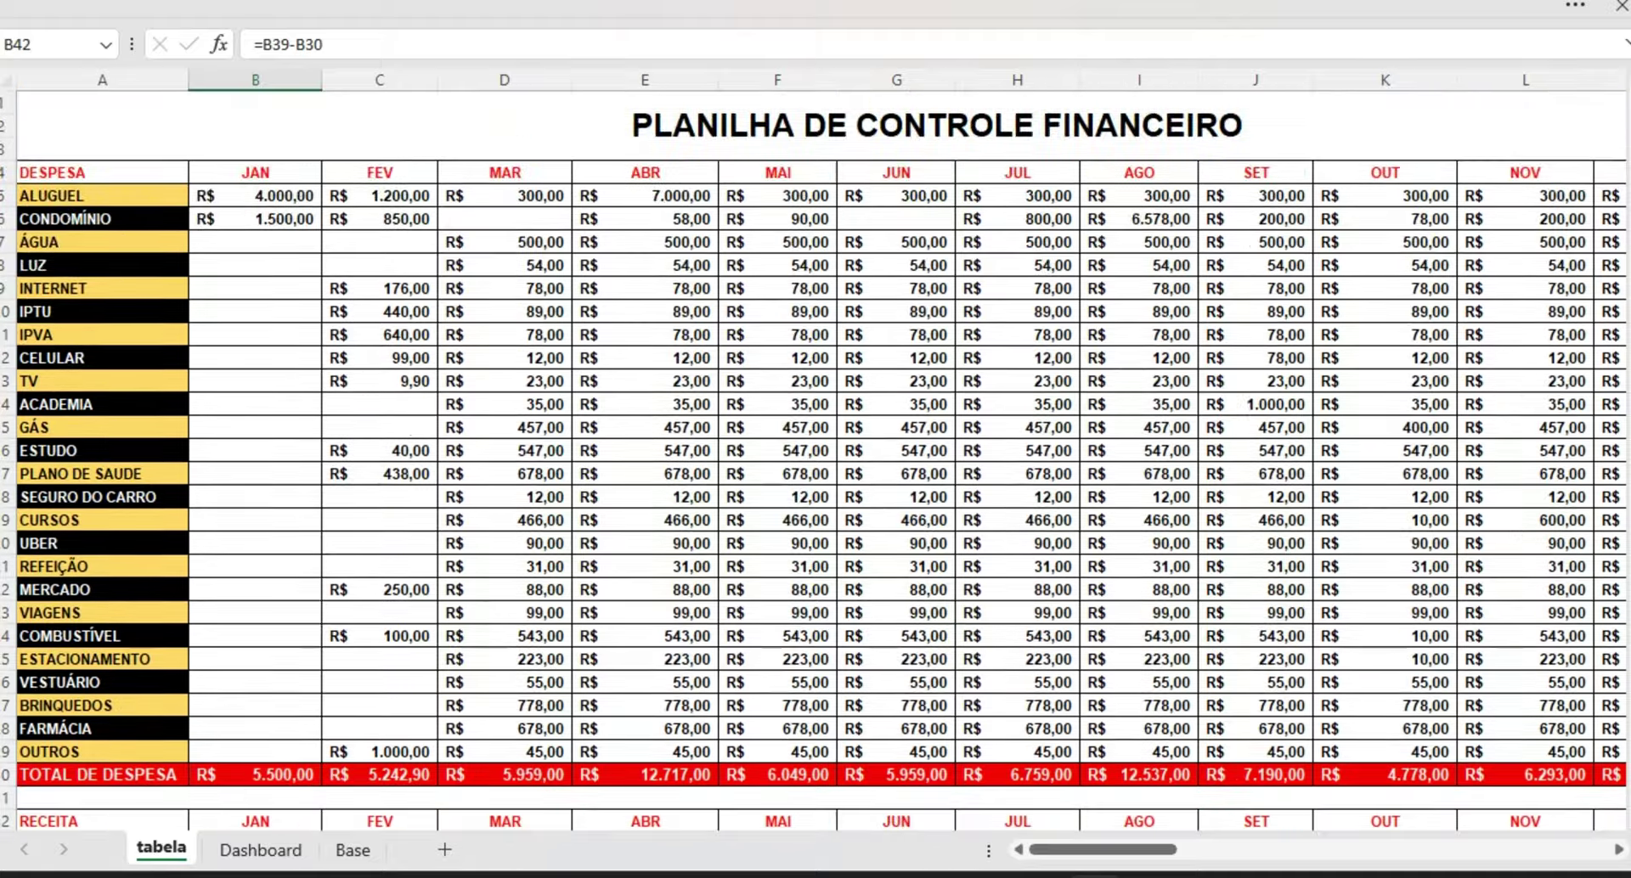
double_click(403, 245)
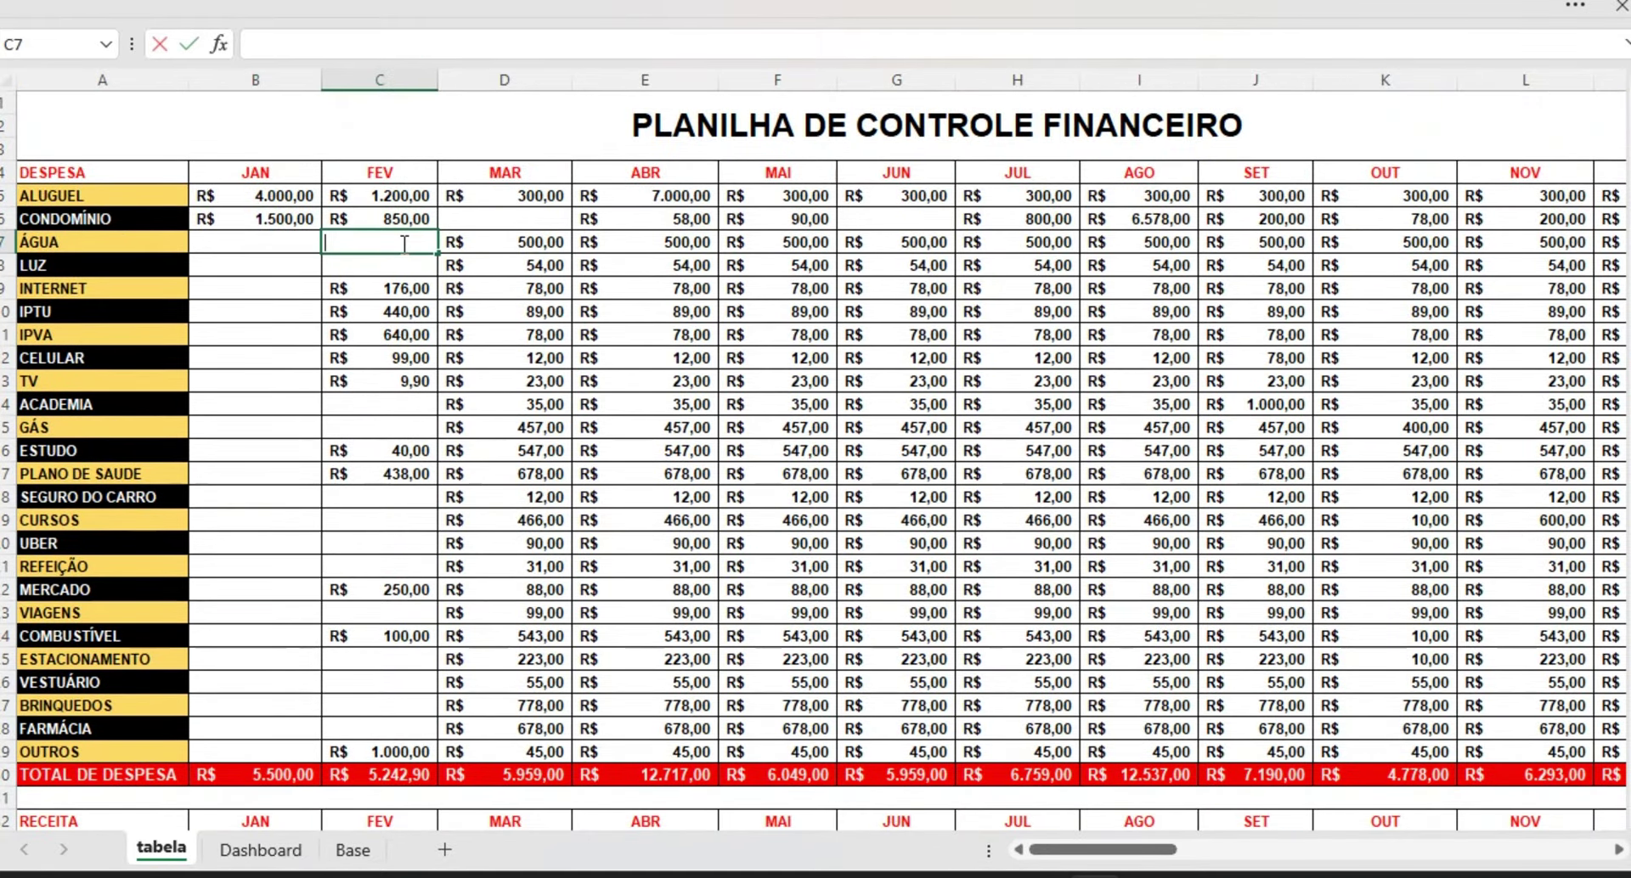
text(200)
key(Return)
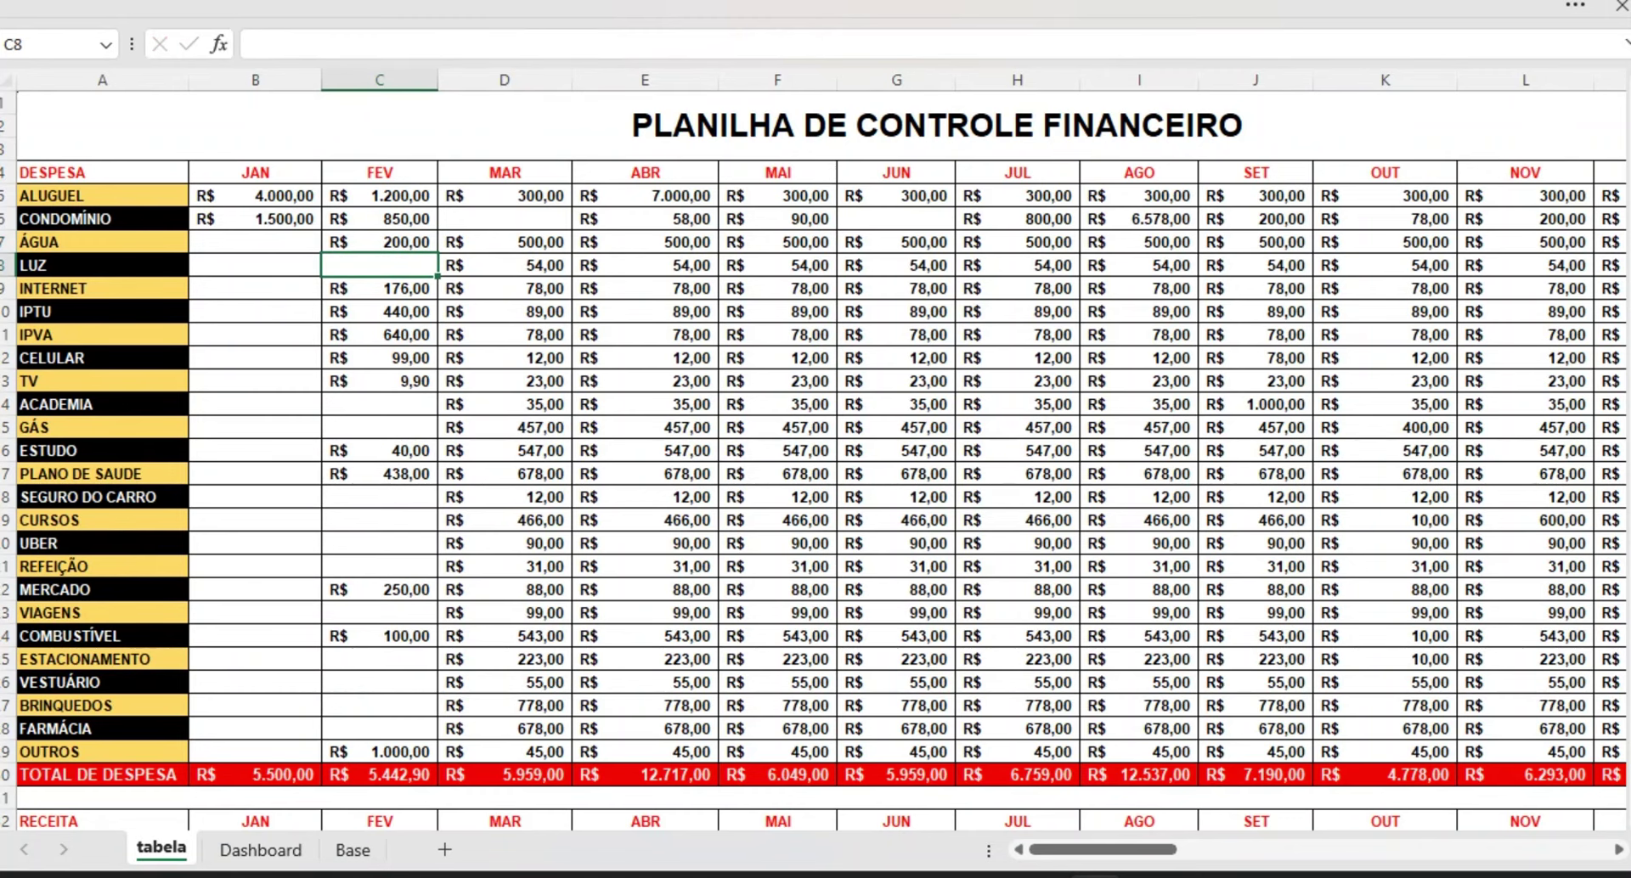
- Set the February SALÁRIO to 10000 in the RECEITA section and check the February SALDO formula
scroll(599, 608, down, 7)
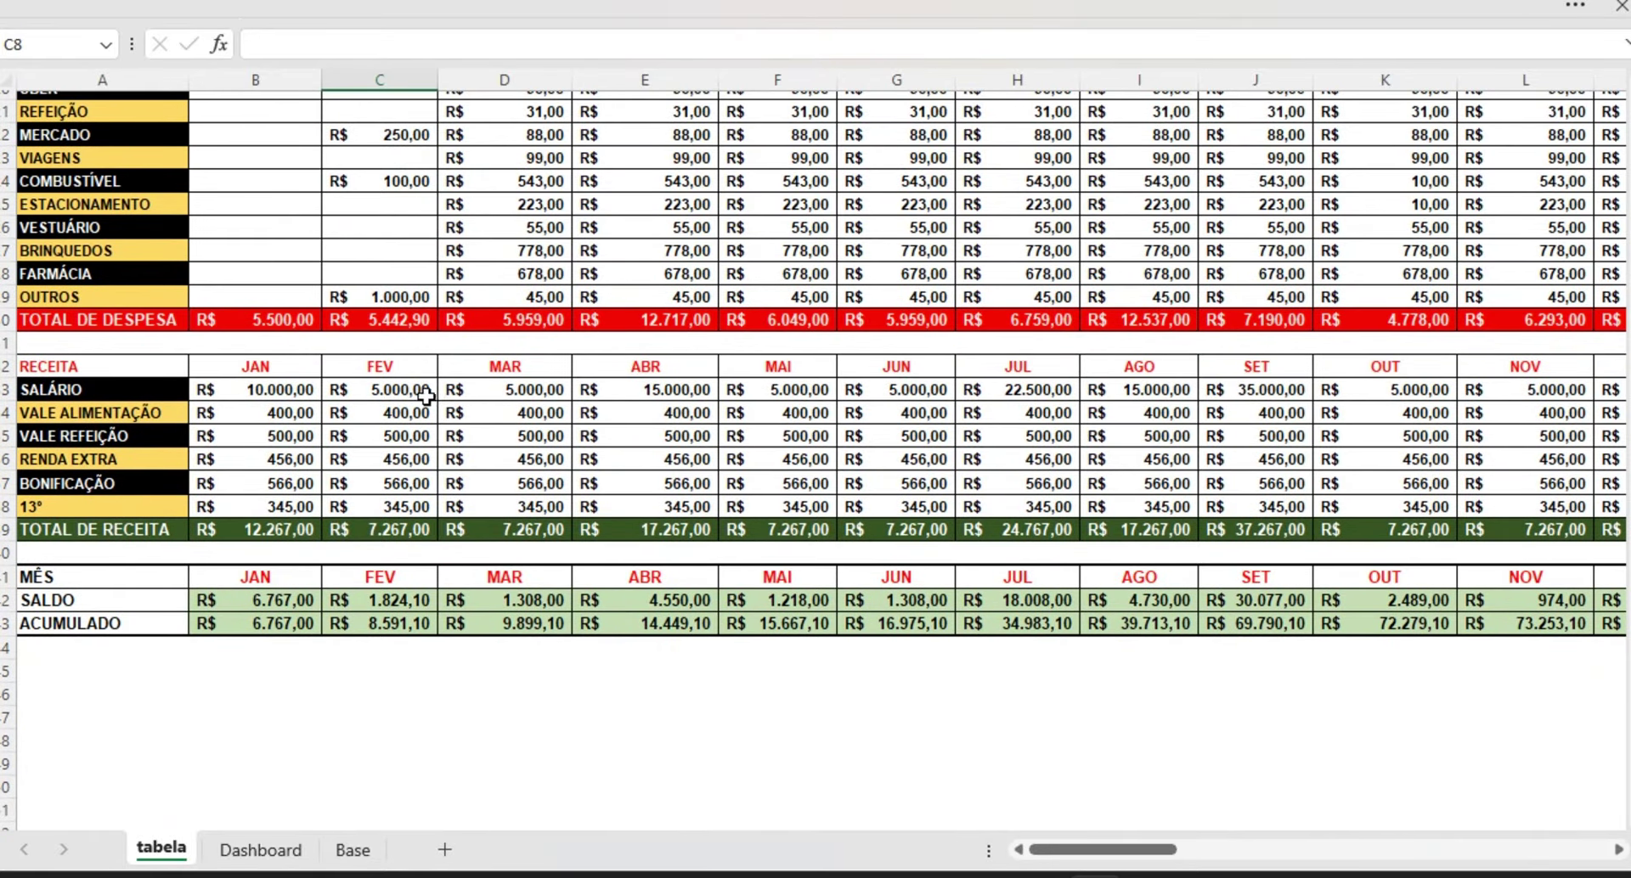
click(397, 384)
double_click(397, 384)
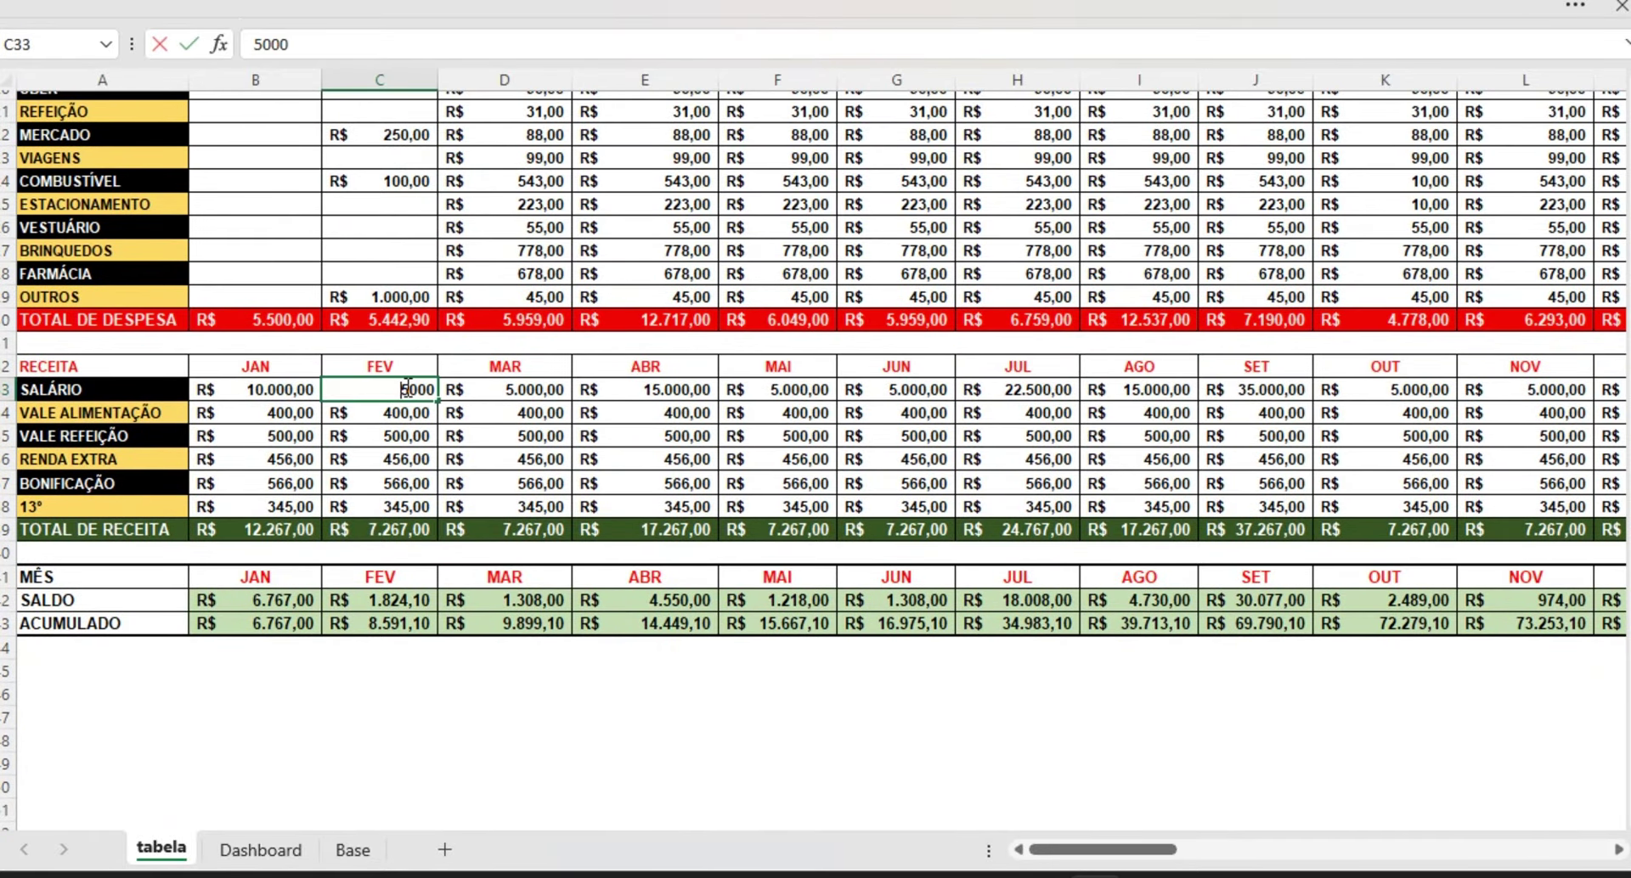
key(Delete)
text(10)
key(Return)
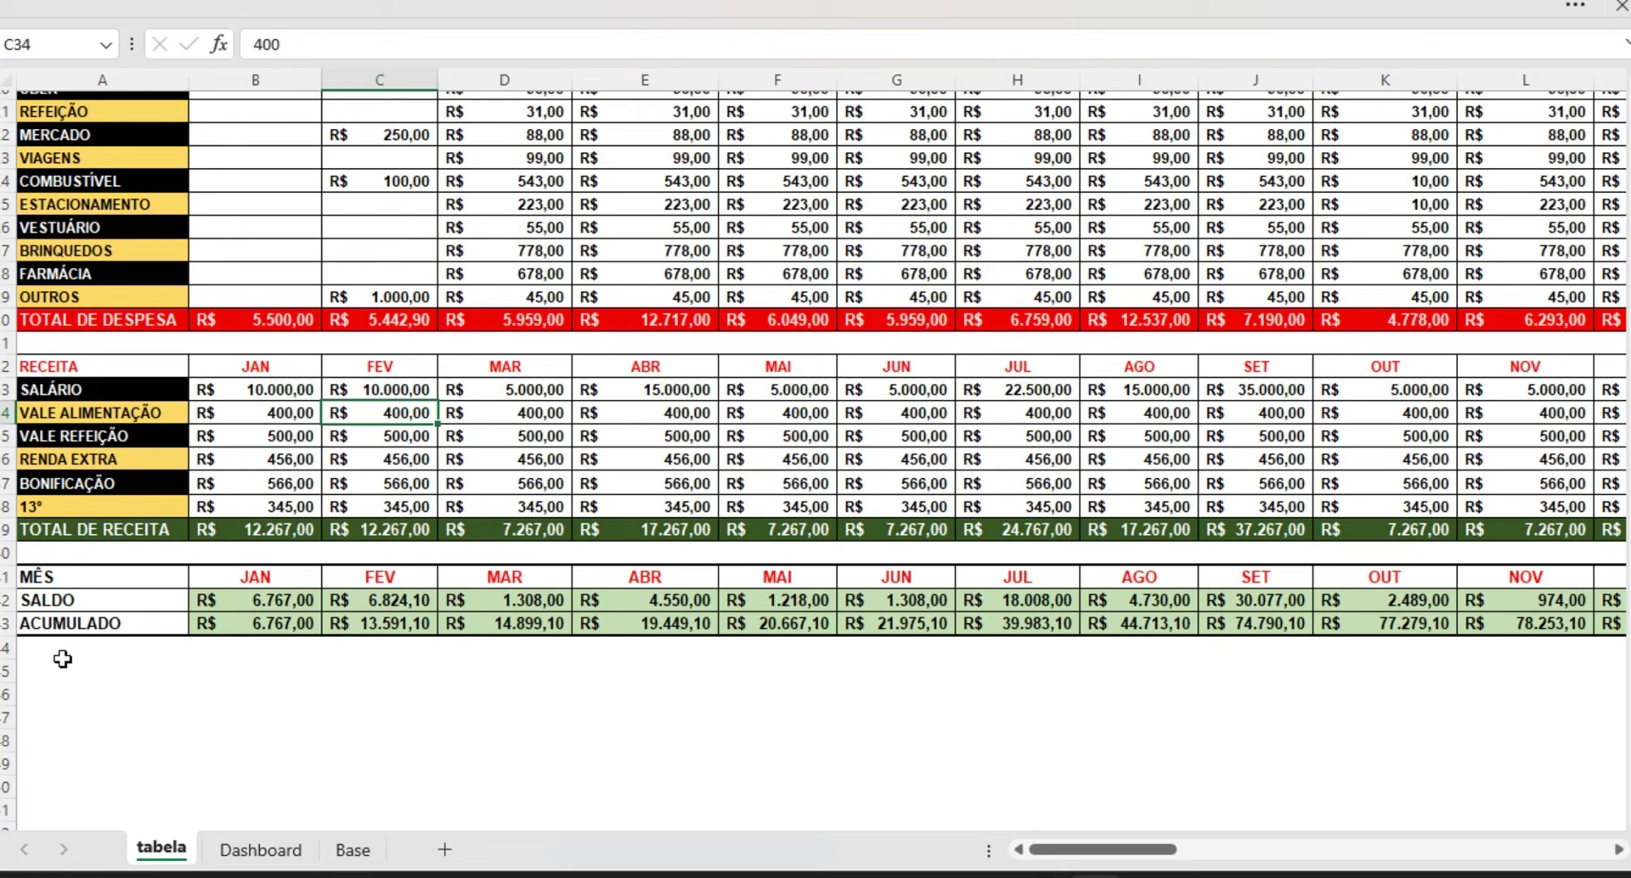
click(390, 604)
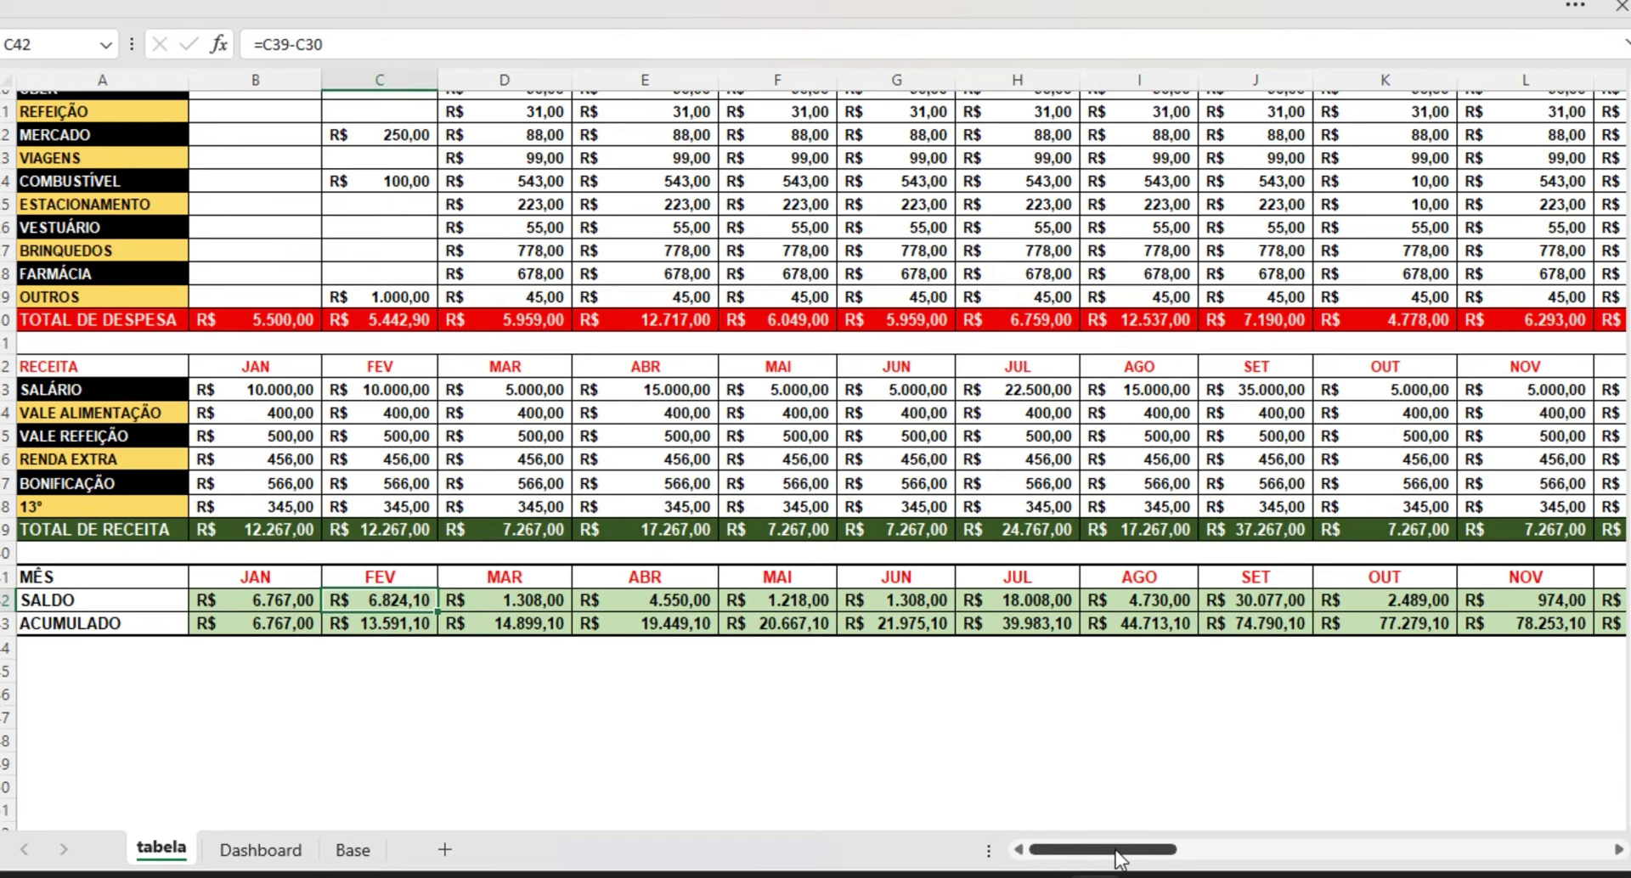
drag(1116, 852, 1049, 828)
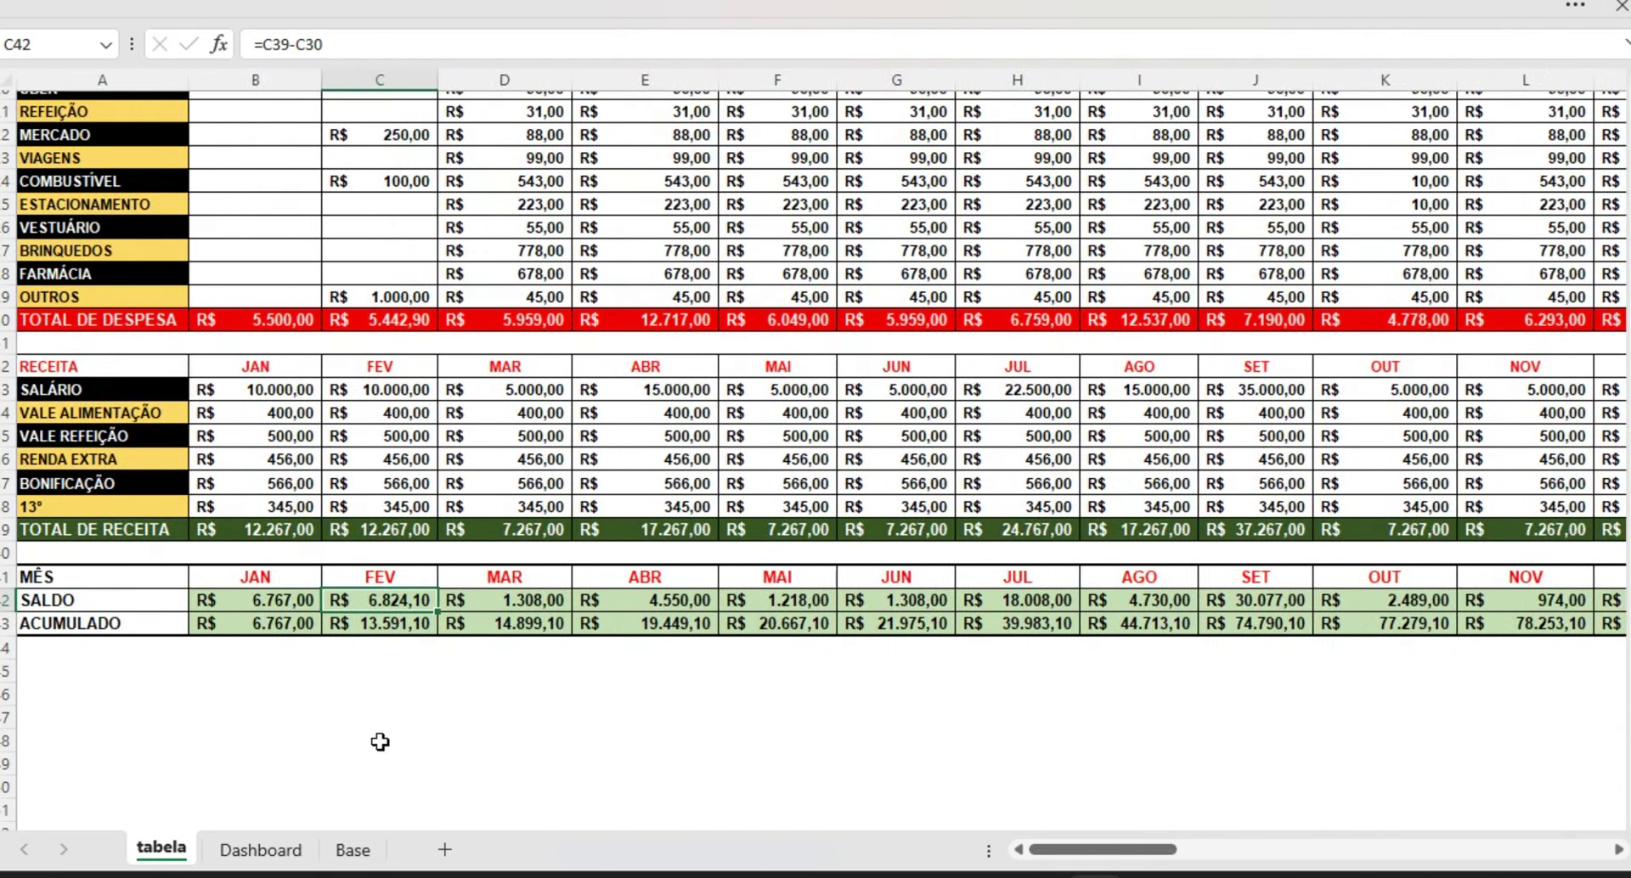
- Set the MÊS selector on the Dashboard sheet to Maio and review the summary cards, ORÇAMENTO chart and monthly pie chart
click(261, 851)
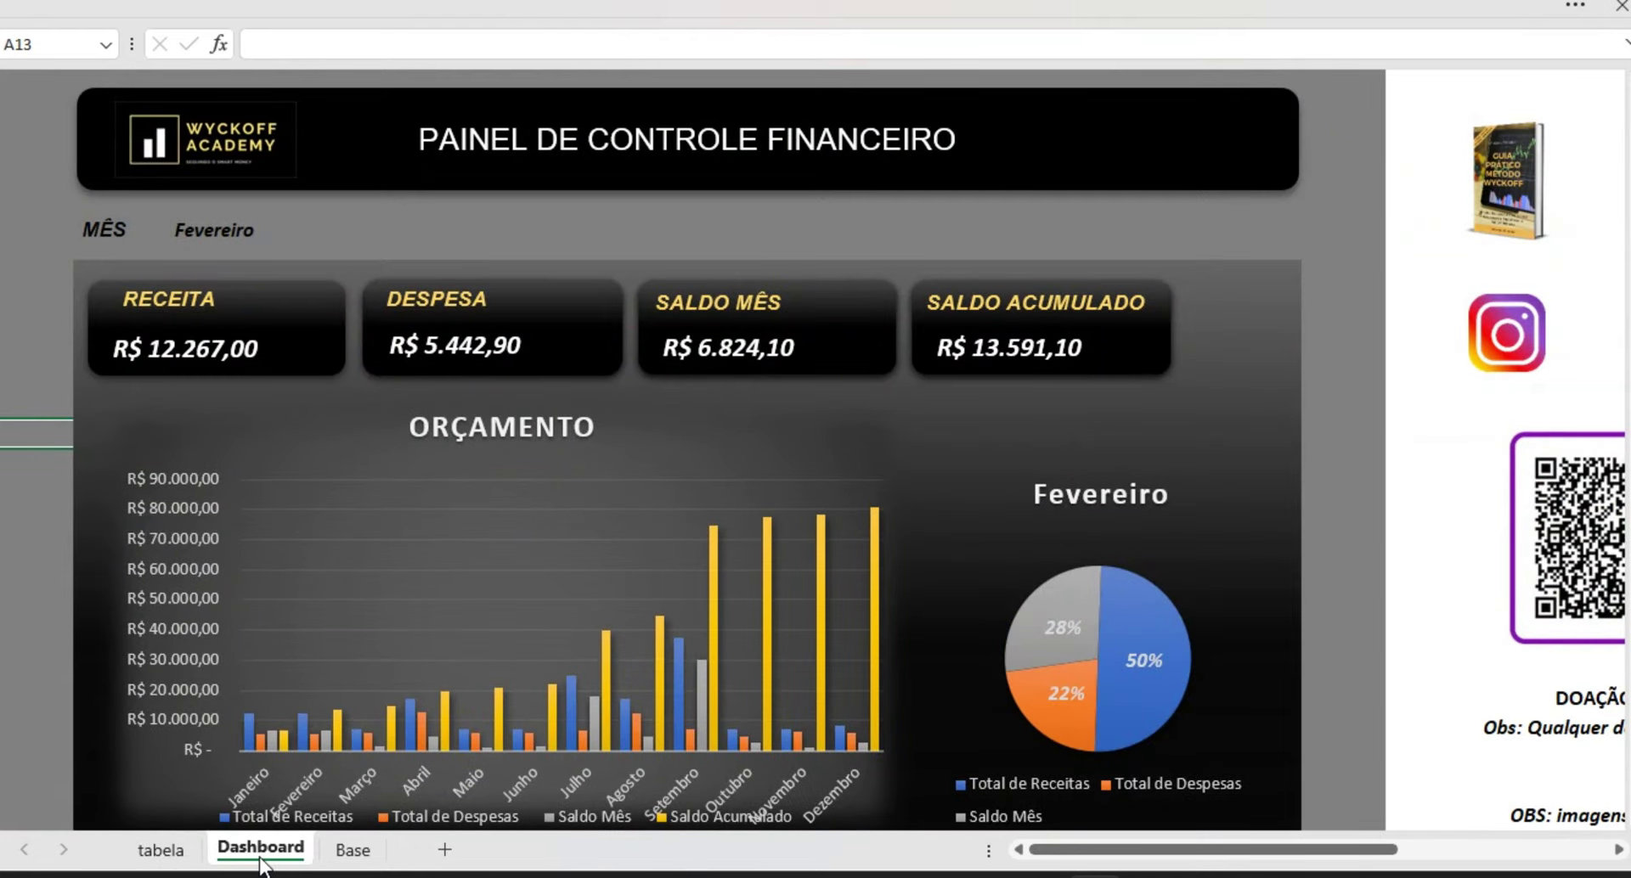
click(246, 231)
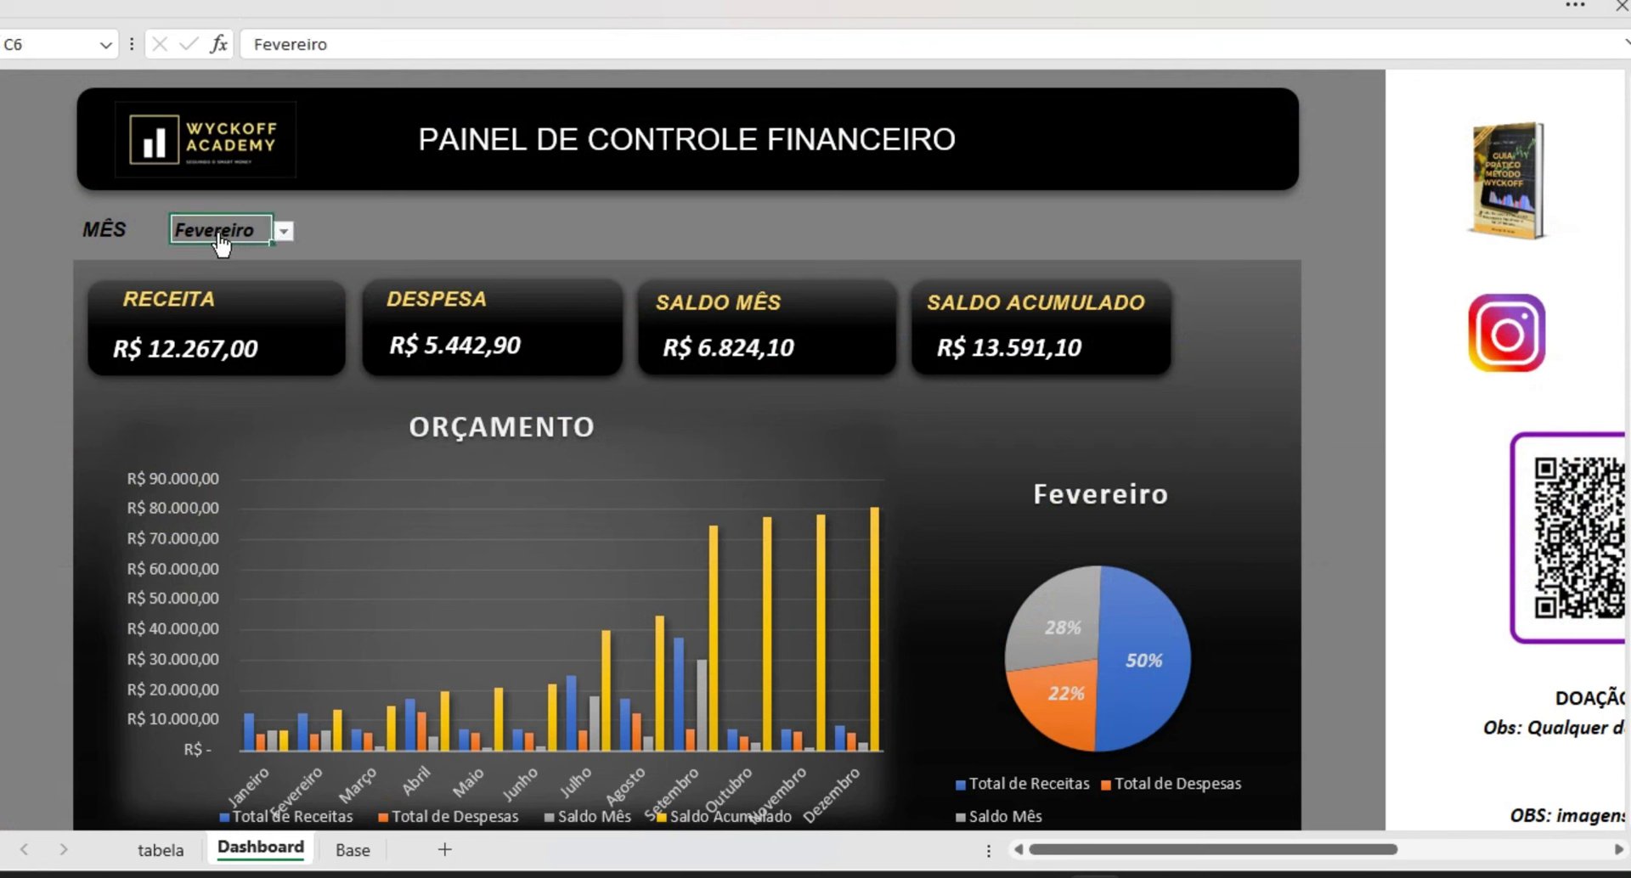
click(283, 230)
click(238, 338)
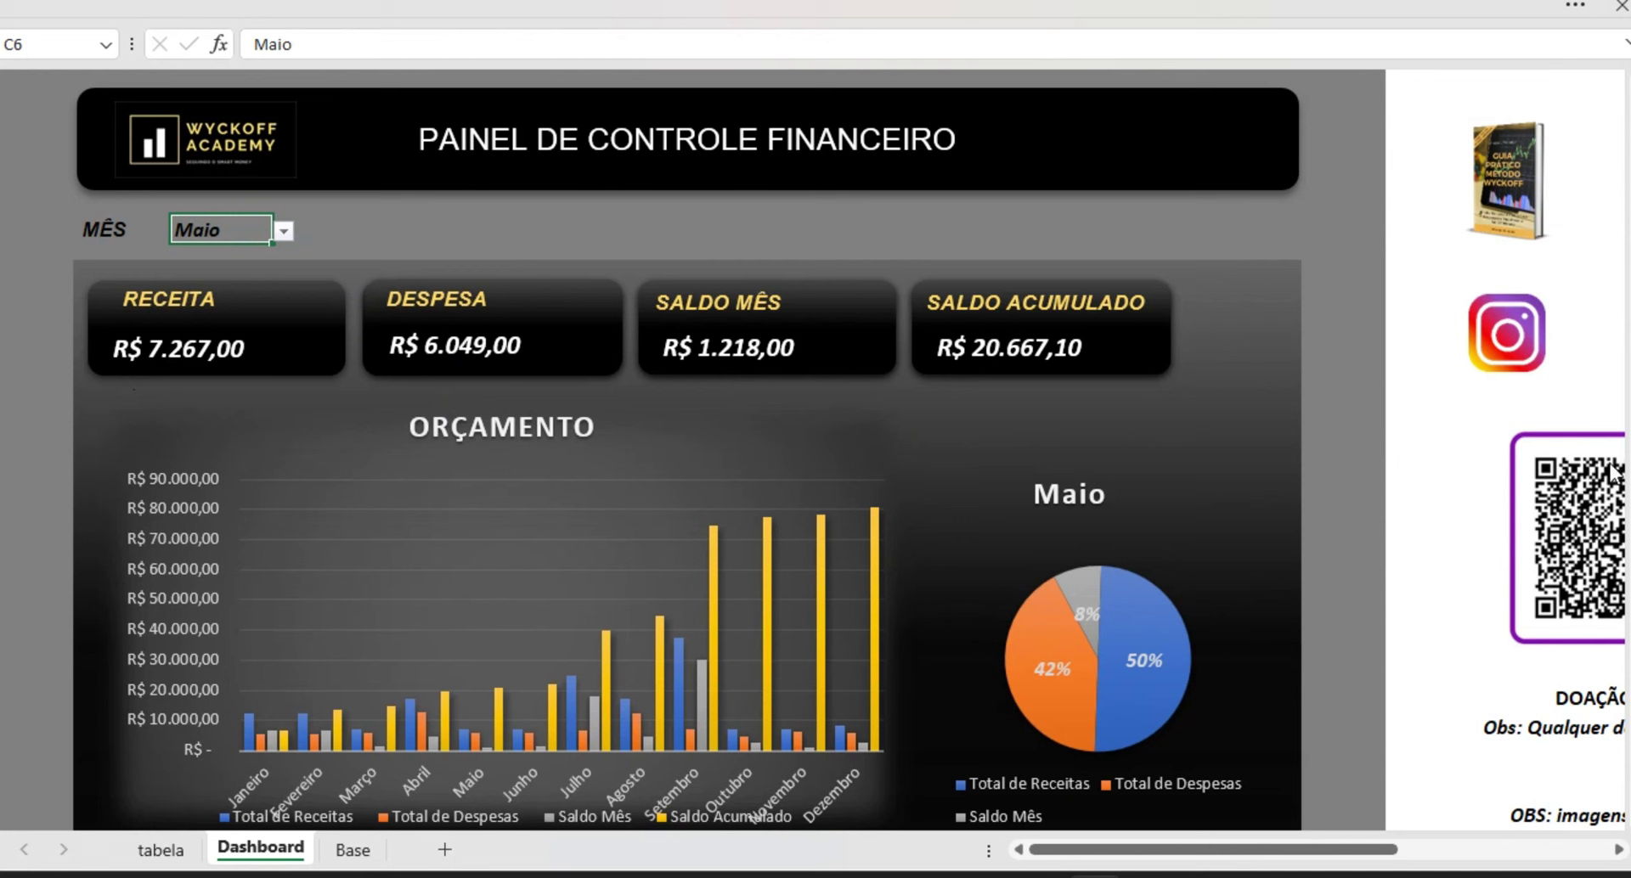
scroll(1529, 442, down, 3)
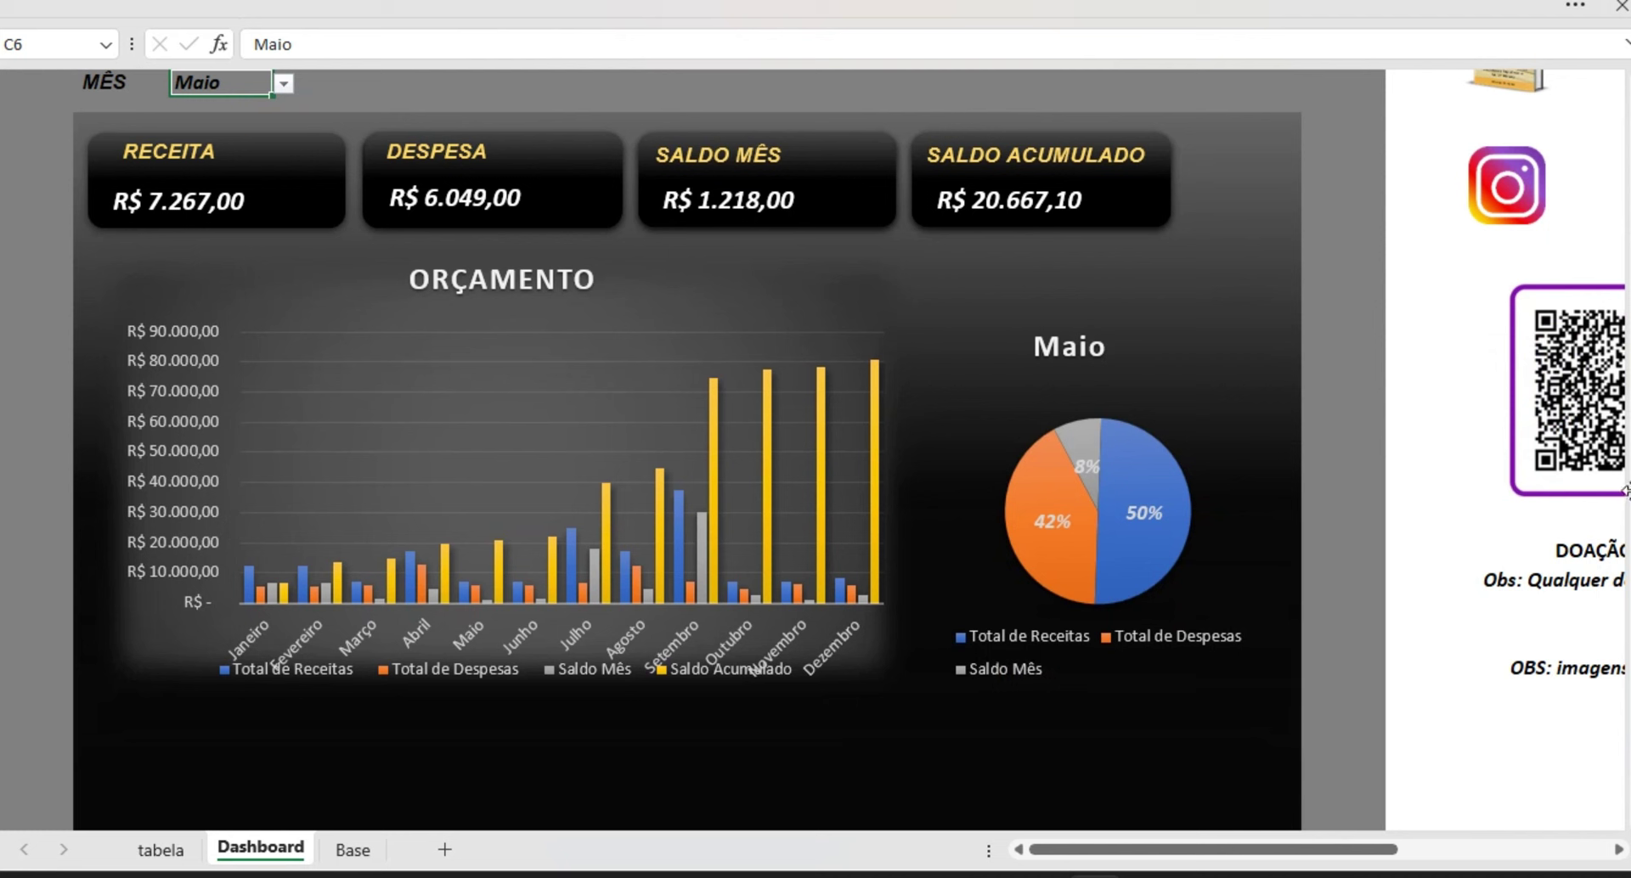
mouse_move(1628, 489)
mouse_down()
mouse_move(1627, 509)
mouse_move(1628, 476)
mouse_up()
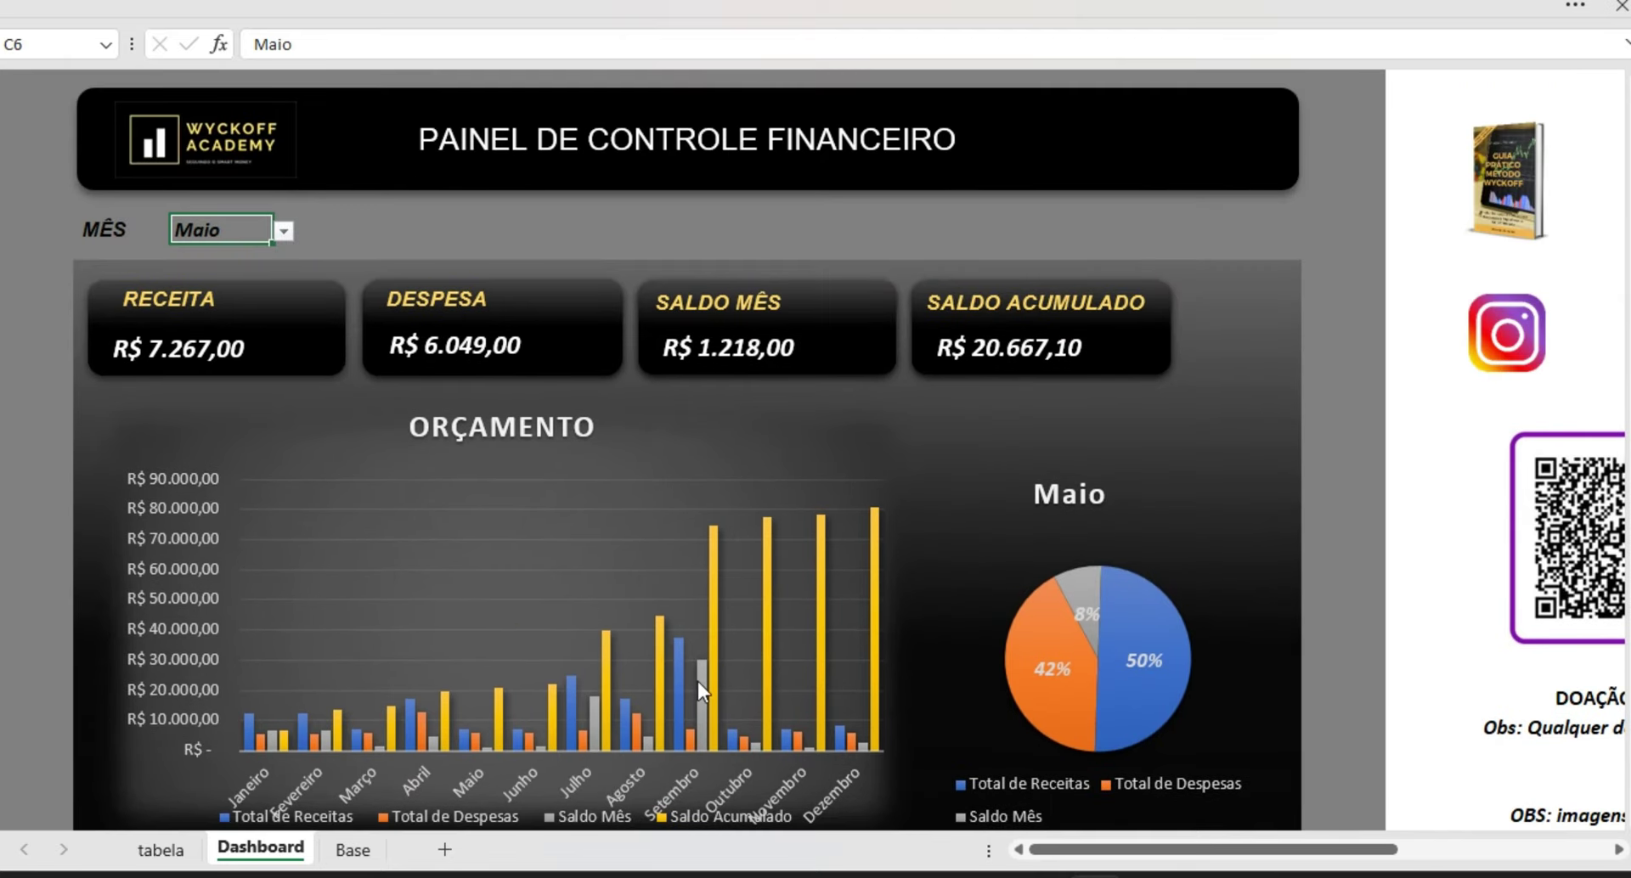
- Return to the tabela sheet and look over the monthly expense entries in the DESPESA section
click(158, 852)
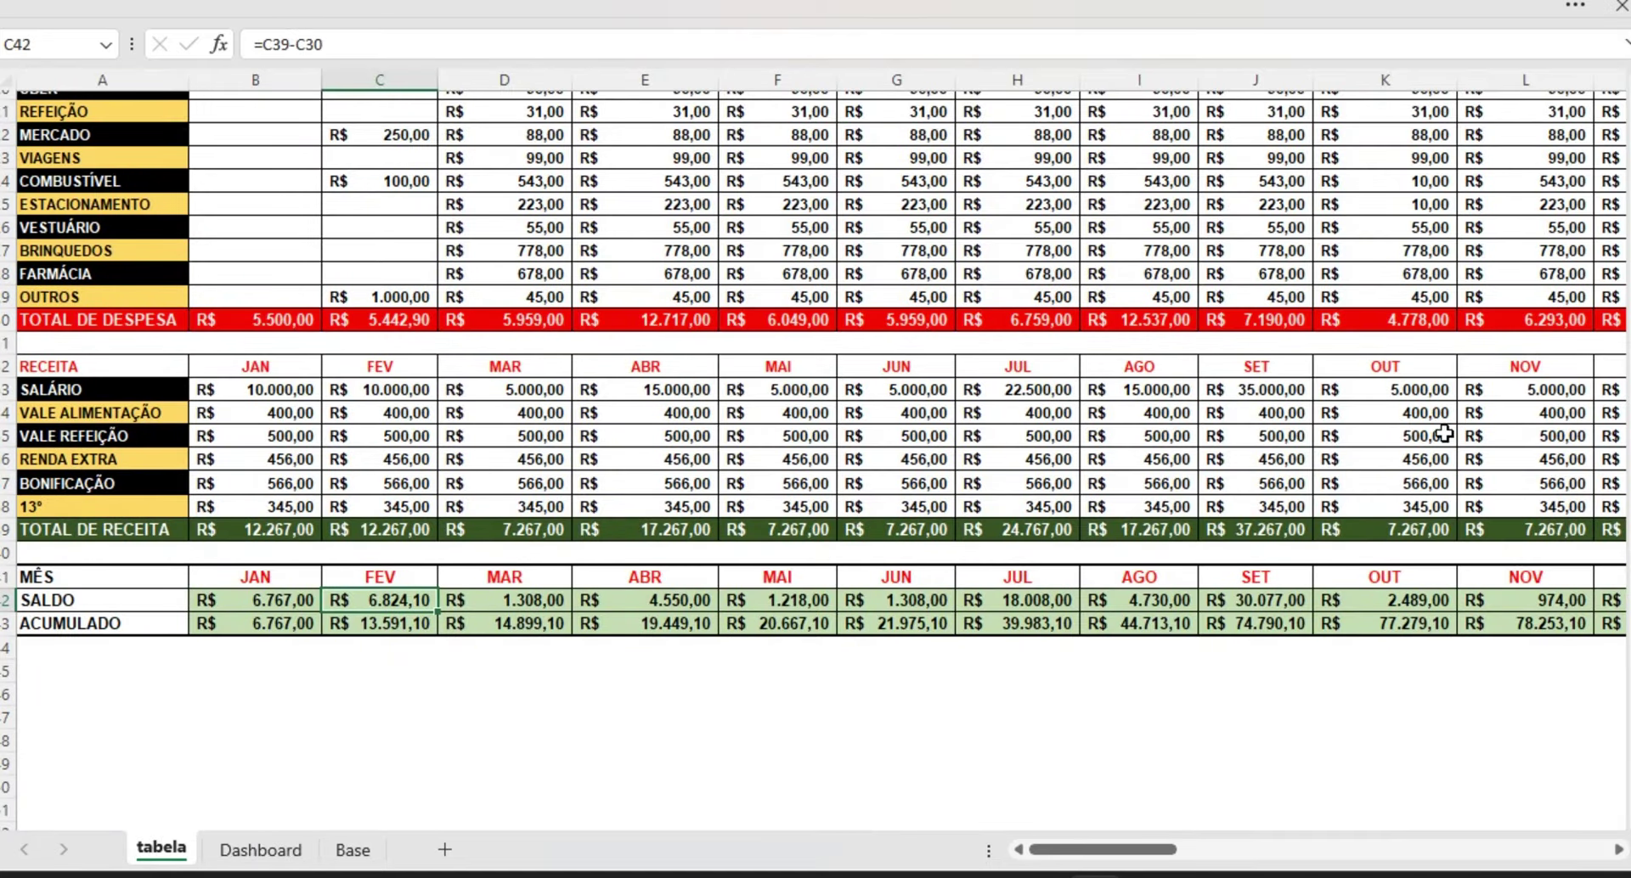
scroll(814, 458, up, 6)
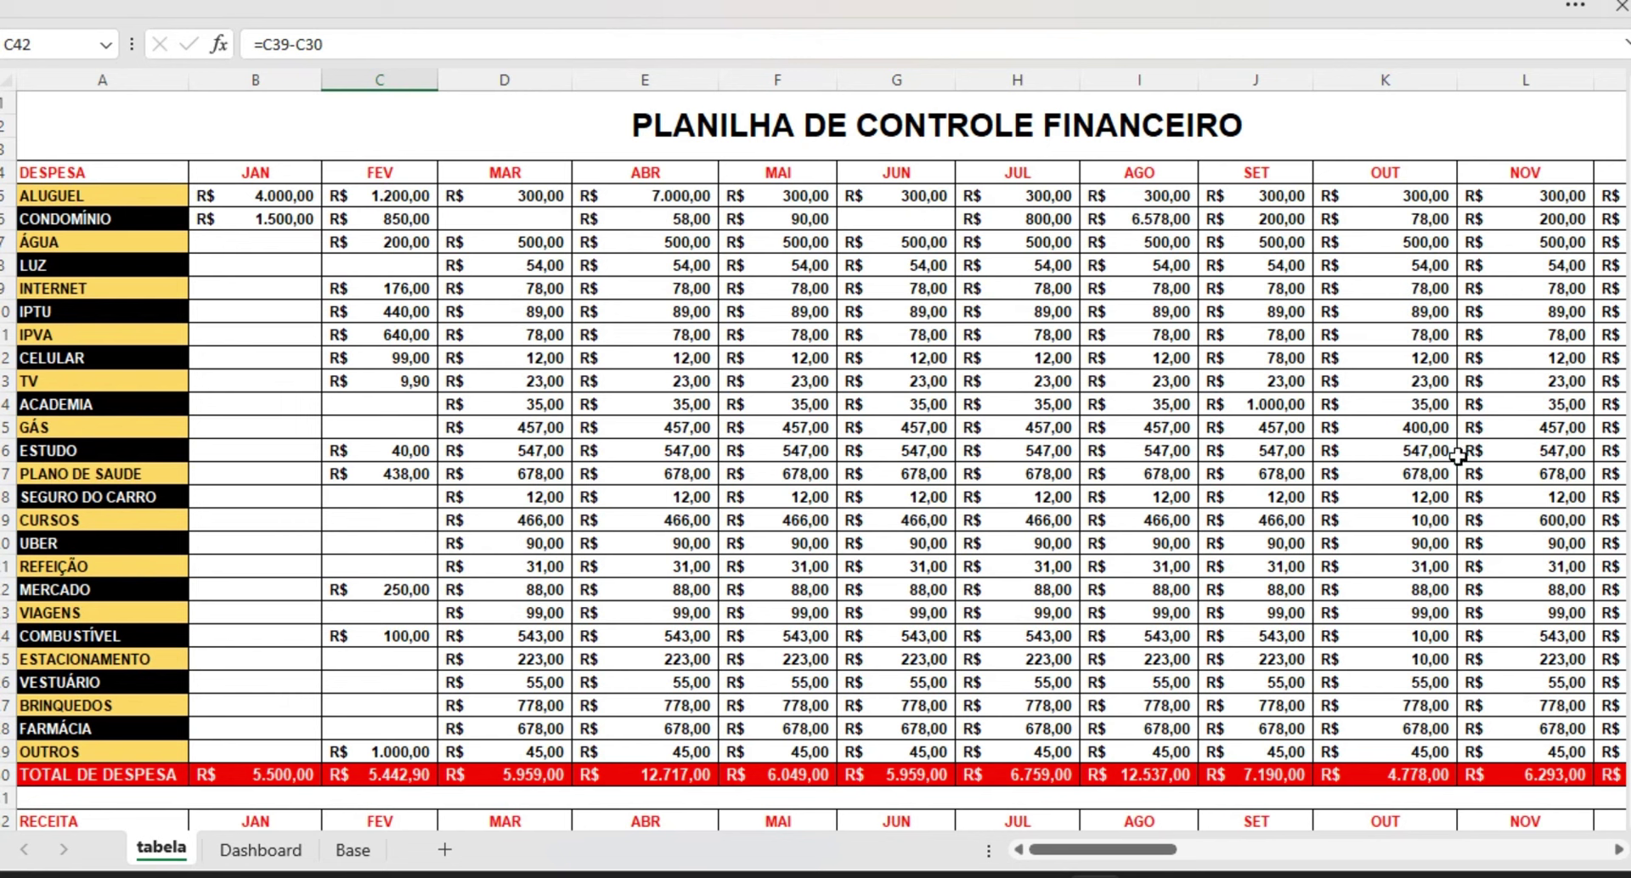
mouse_move(1134, 848)
mouse_down()
mouse_move(1206, 850)
mouse_move(1103, 854)
mouse_up()
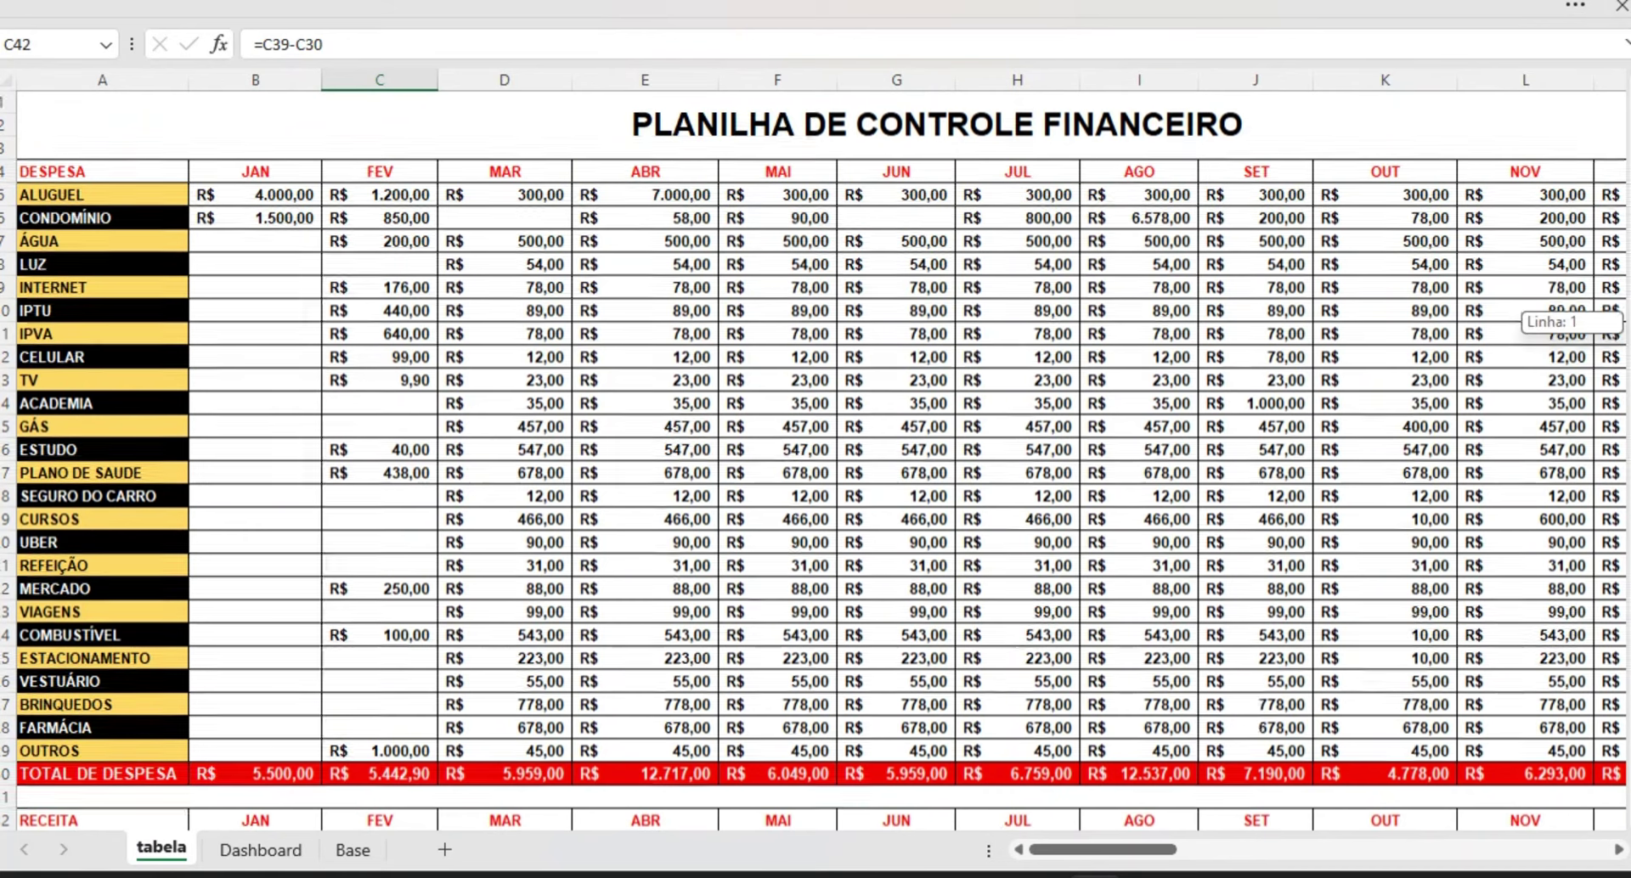
scroll(814, 462, down, 2)
scroll(813, 461, up, 2)
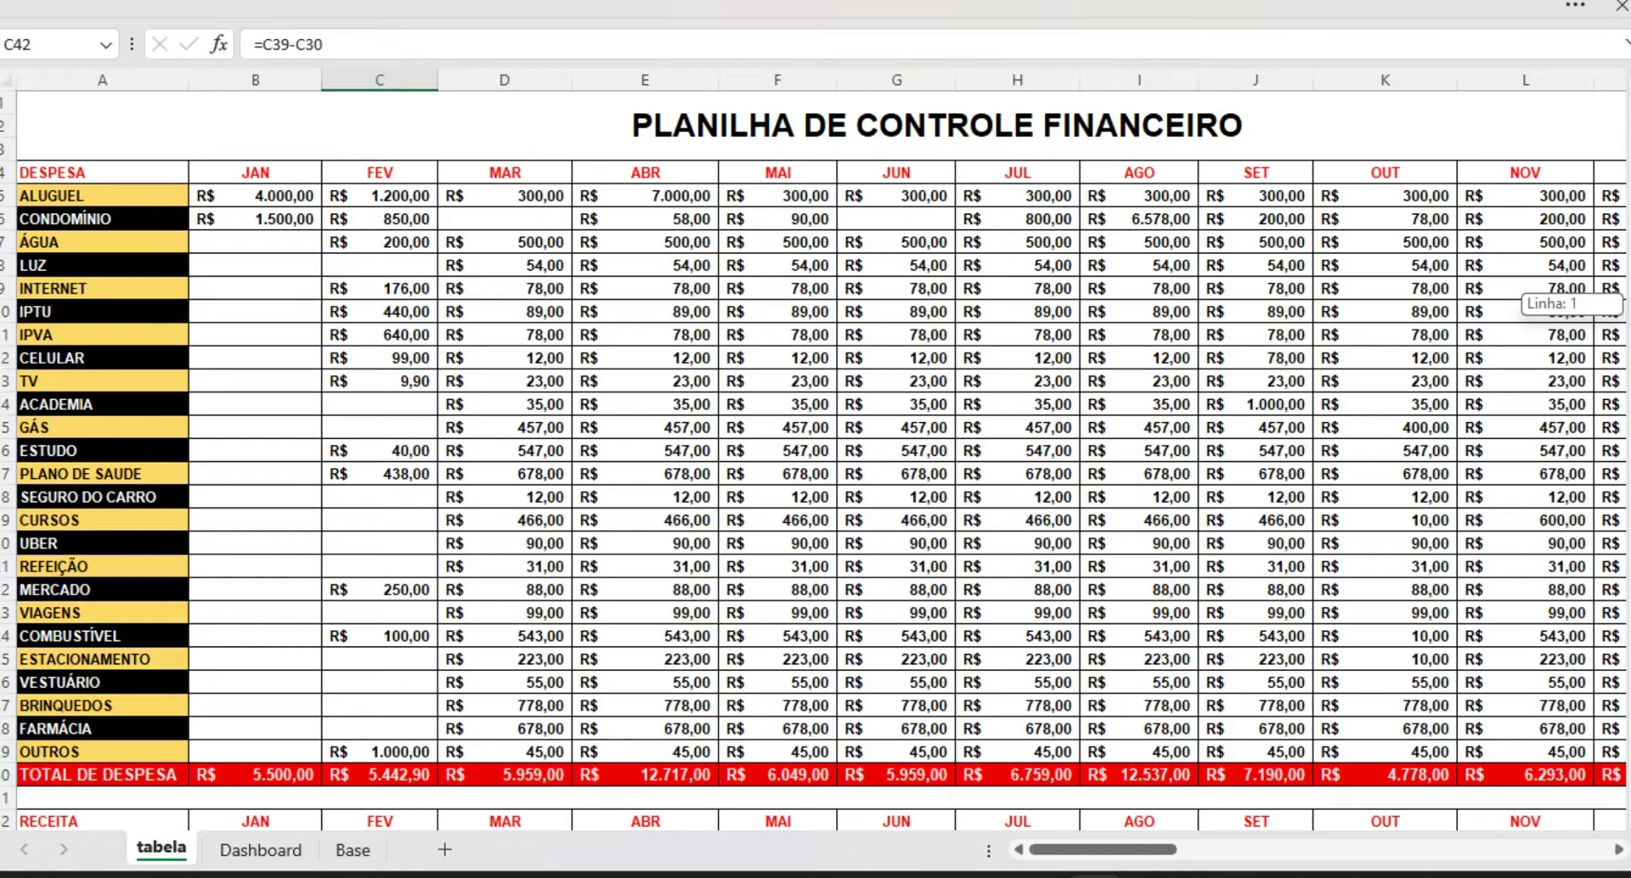
scroll(815, 459, down, 3)
scroll(816, 459, up, 3)
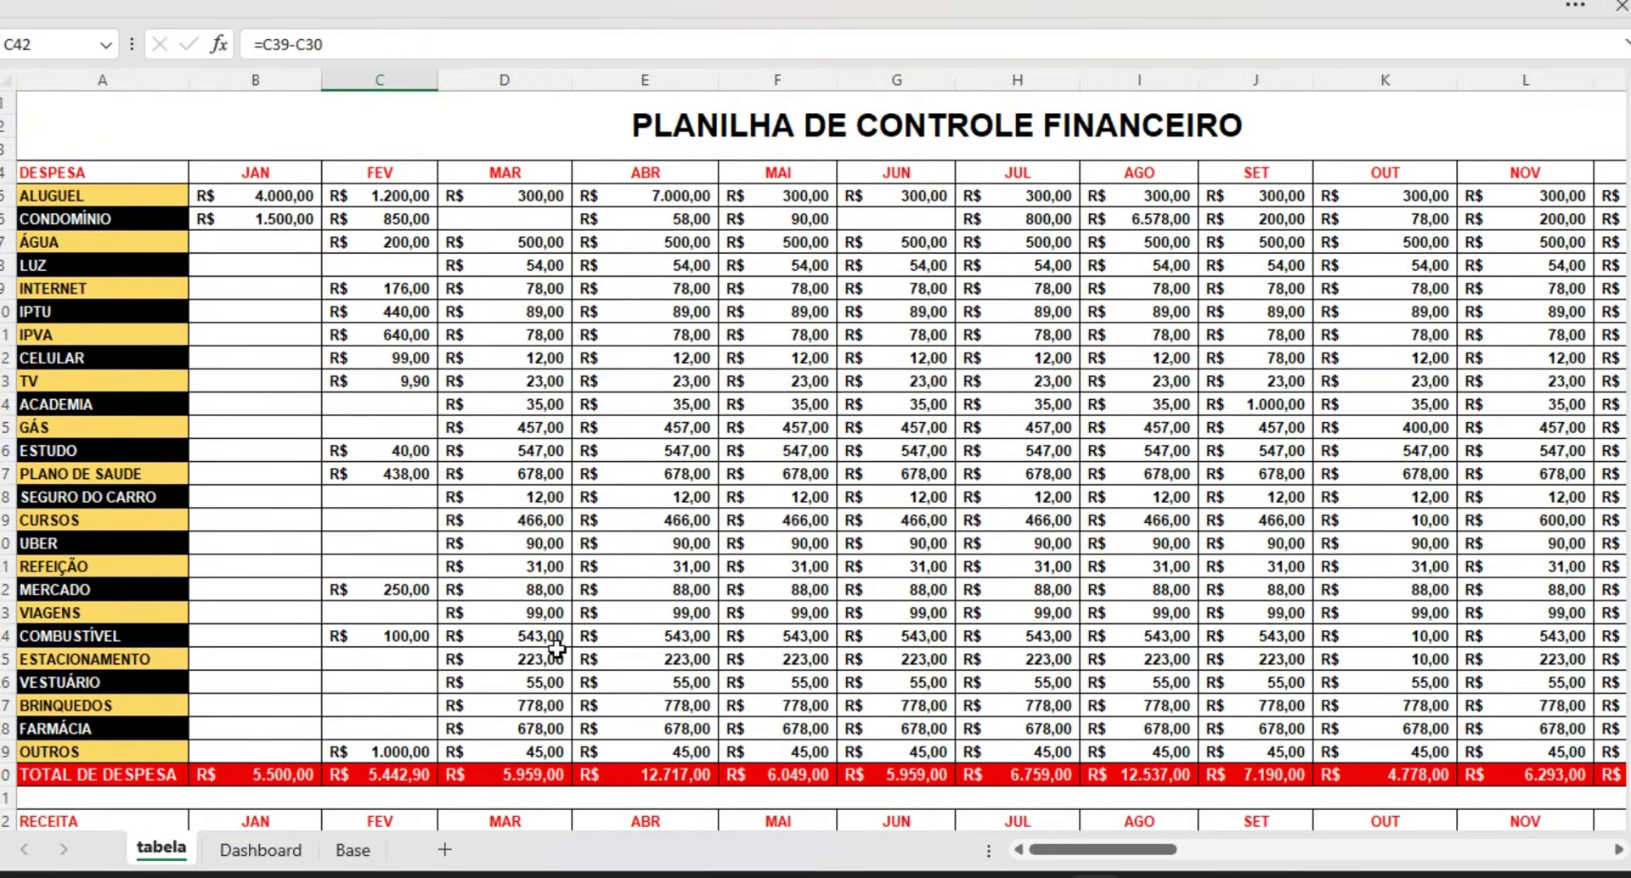